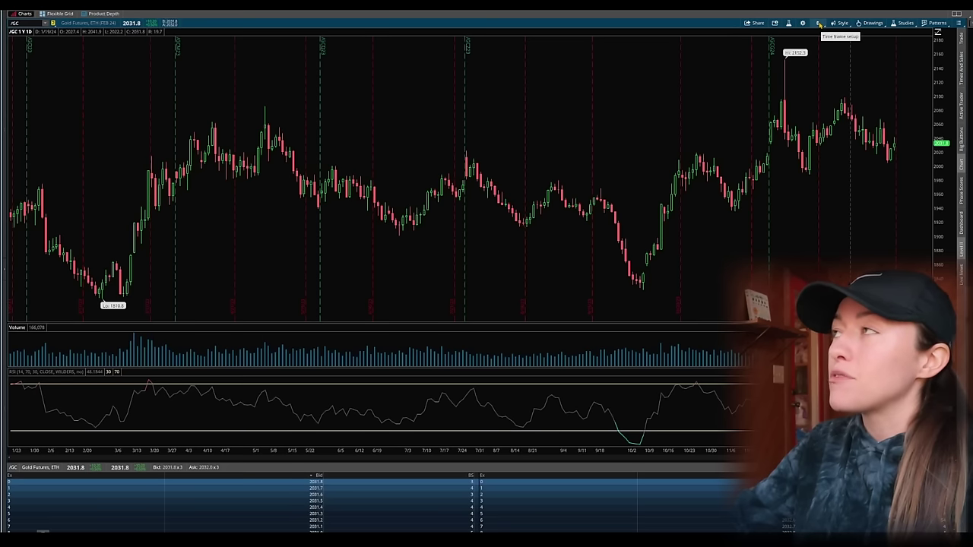
{"action": "left_click", "coordinate": [819, 23]}
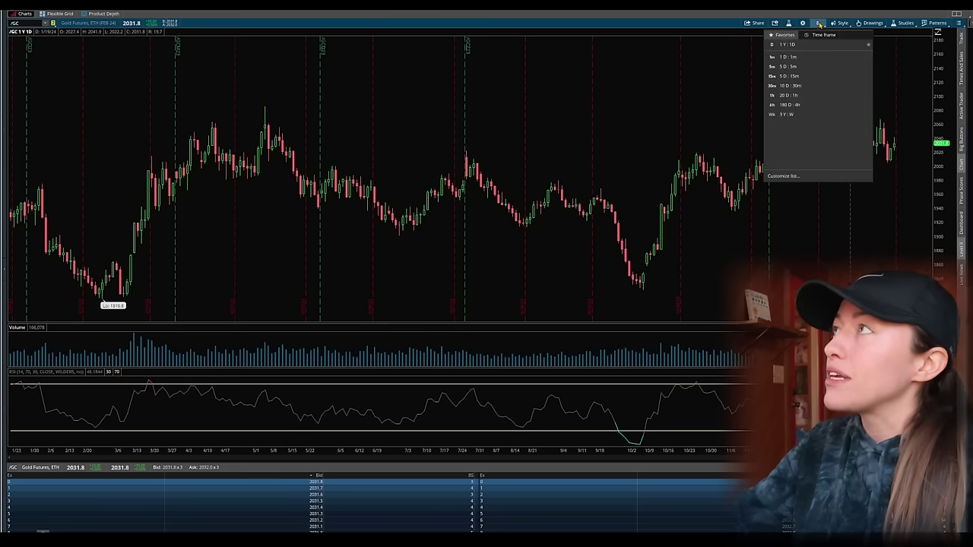
{"action": "left_click", "coordinate": [754, 11]}
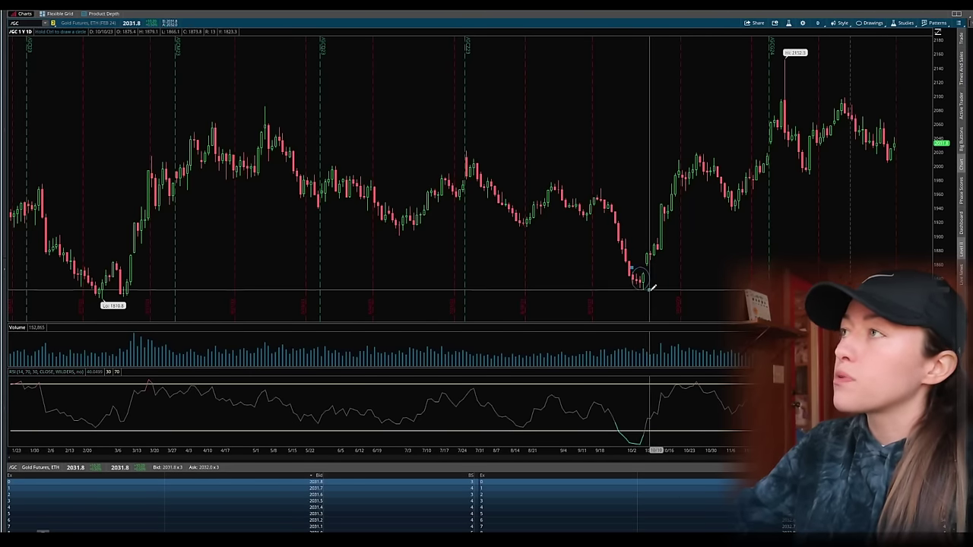
Step: Mark the October, November, December and January swing lows on the daily gold chart with small ellipses
{"action": "left_click", "coordinate": [641, 279]}
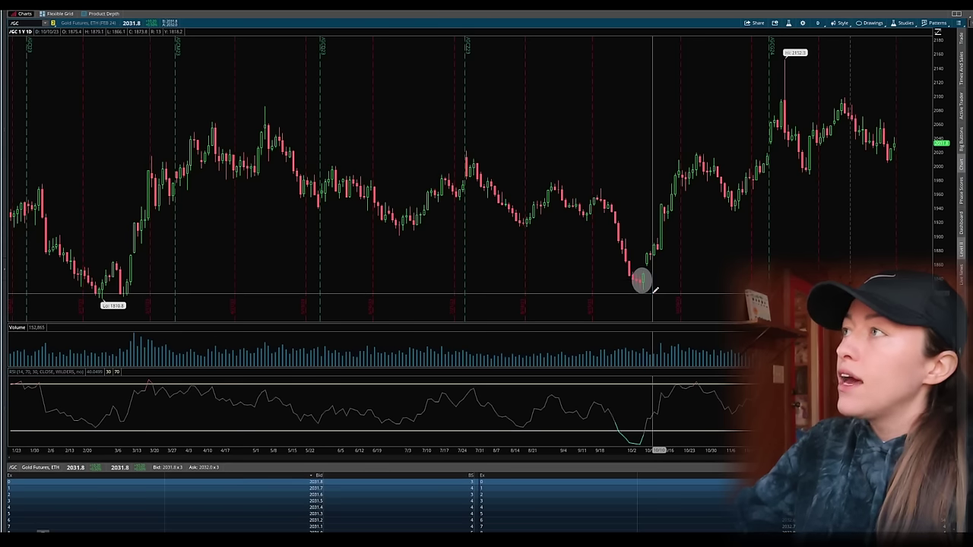
{"action": "left_click", "coordinate": [735, 207]}
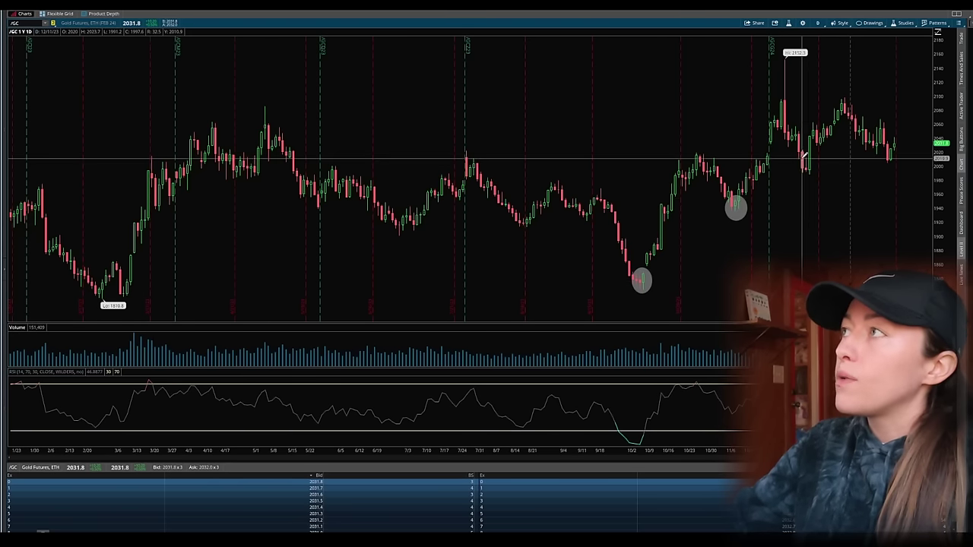
{"action": "left_click", "coordinate": [806, 172]}
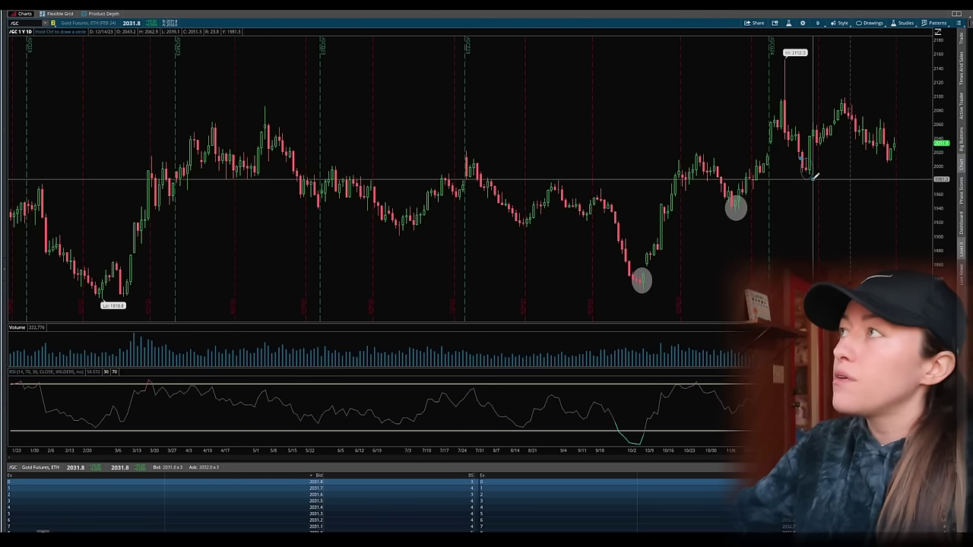
{"action": "left_click", "coordinate": [891, 158]}
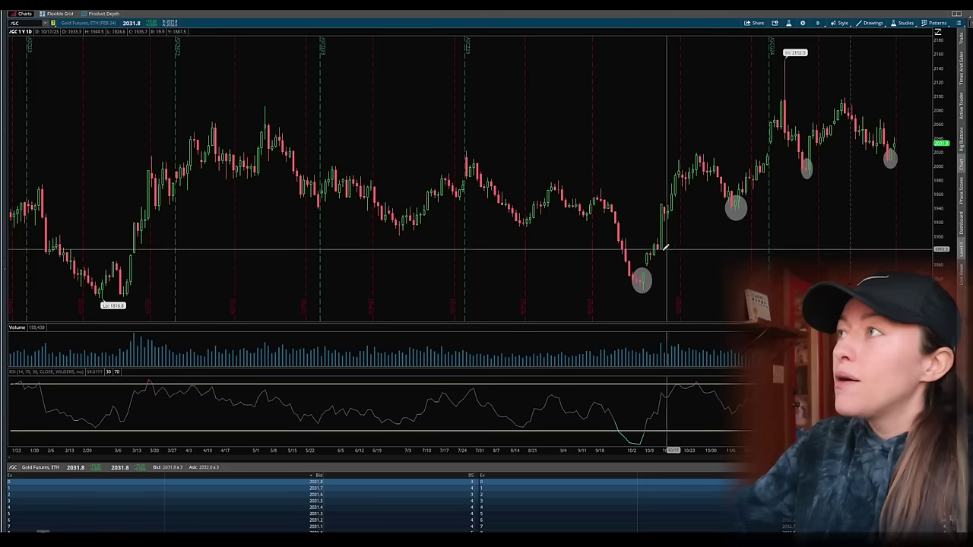
Step: Draw an ascending trendline from the mid-October candles near 1880 beneath the November and December lows, extending past the latest candle
{"action": "left_click", "coordinate": [657, 250]}
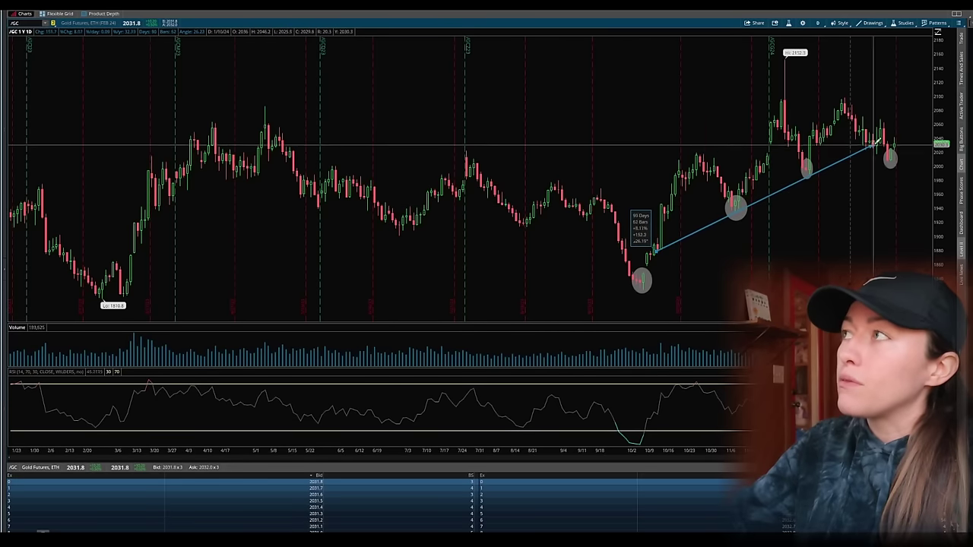
{"action": "left_click", "coordinate": [906, 130]}
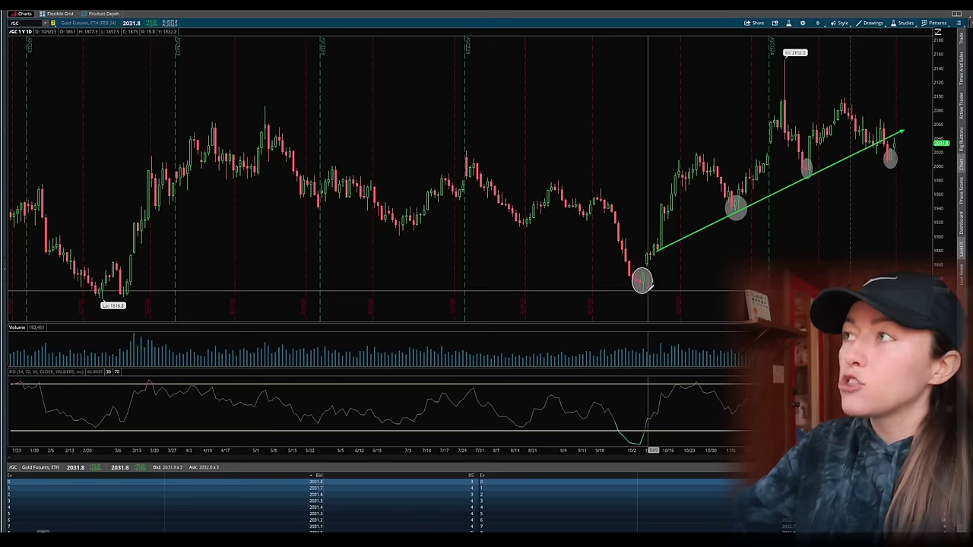
Step: Try a steeper trendline from the October low through the November low, and delete it
{"action": "left_click", "coordinate": [643, 281]}
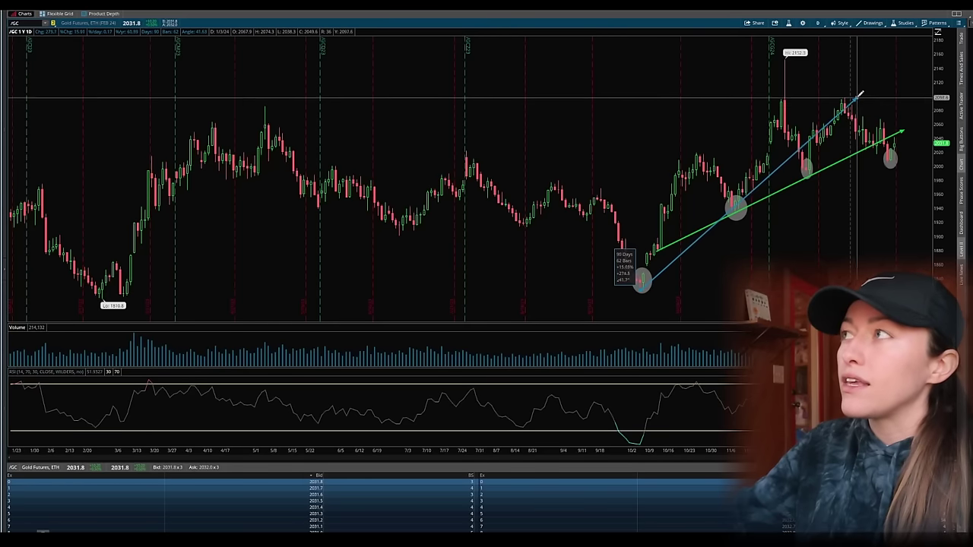
{"action": "left_click", "coordinate": [864, 98]}
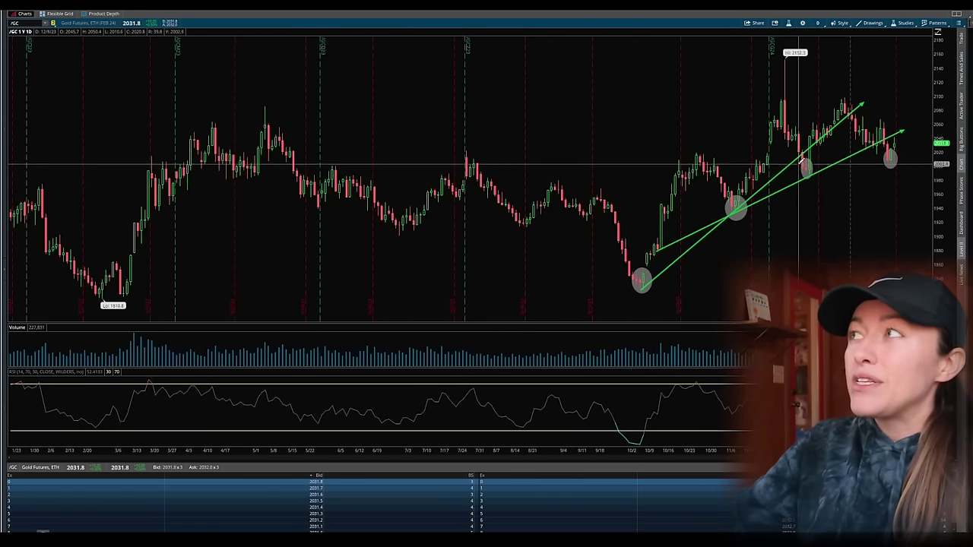
{"action": "left_click", "coordinate": [798, 155]}
{"action": "key", "text": "Delete"}
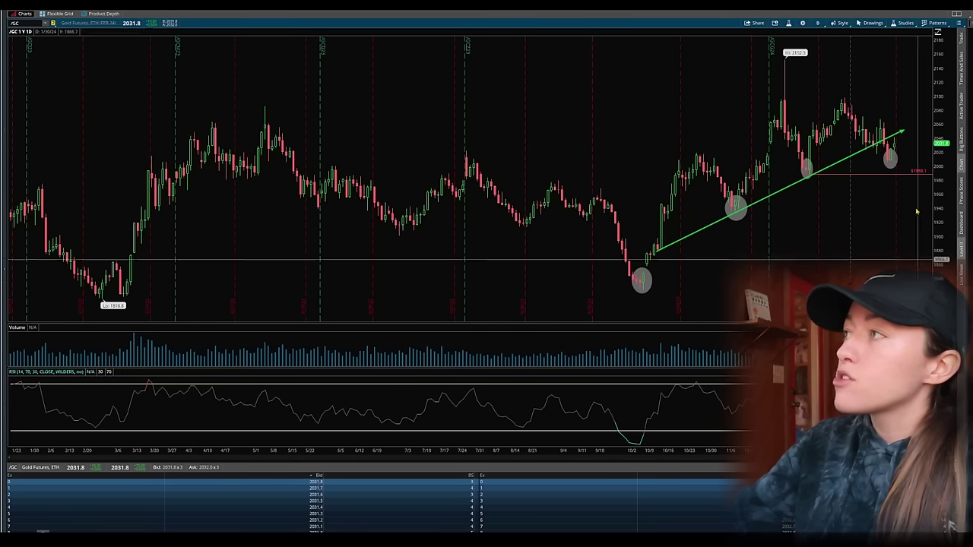
Step: Set the colour of the horizontal price level at the December low to green
{"action": "double_click", "coordinate": [857, 174]}
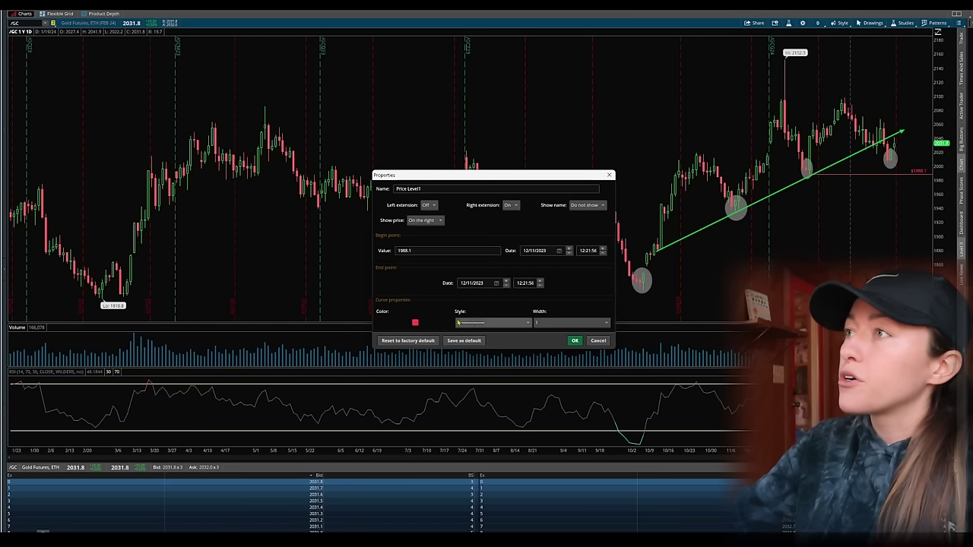
{"action": "left_click", "coordinate": [416, 322]}
{"action": "left_click", "coordinate": [419, 344]}
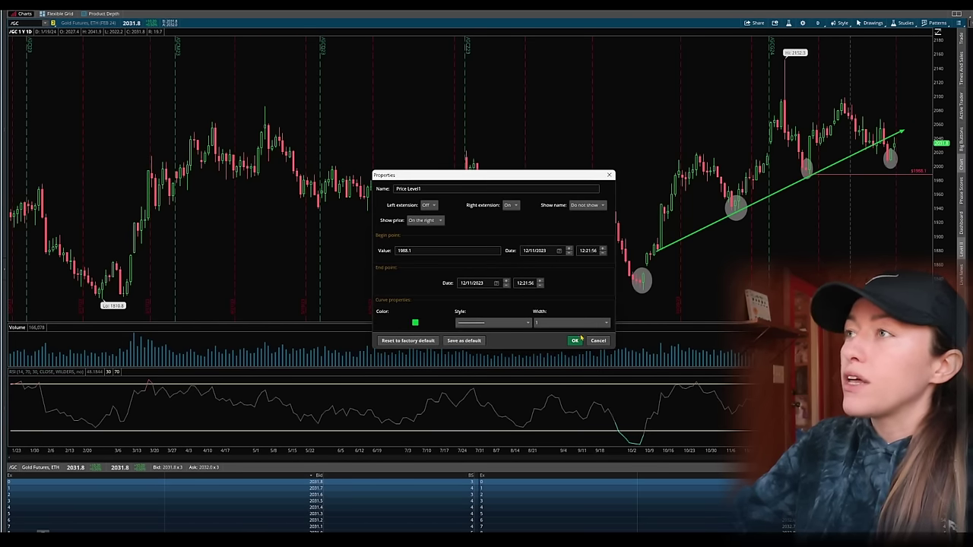
{"action": "left_click", "coordinate": [575, 341]}
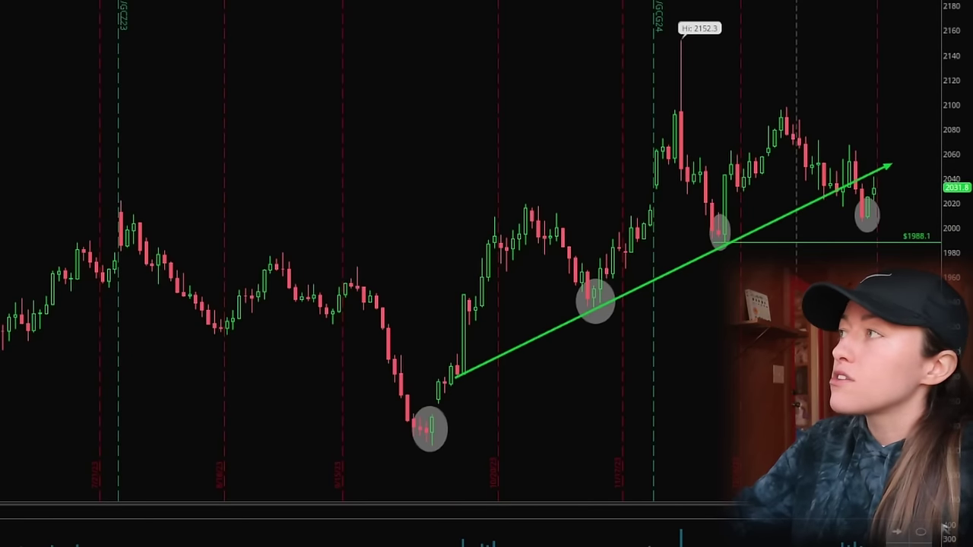
Step: Draw a descending trendline from the late-December high across the January high to just past the latest candle
{"action": "mouse_move", "coordinate": [785, 110]}
{"action": "left_mouse_down"}
{"action": "mouse_move", "coordinate": [905, 190]}
{"action": "mouse_move", "coordinate": [928, 190]}
{"action": "mouse_move", "coordinate": [886, 196]}
{"action": "left_mouse_up"}
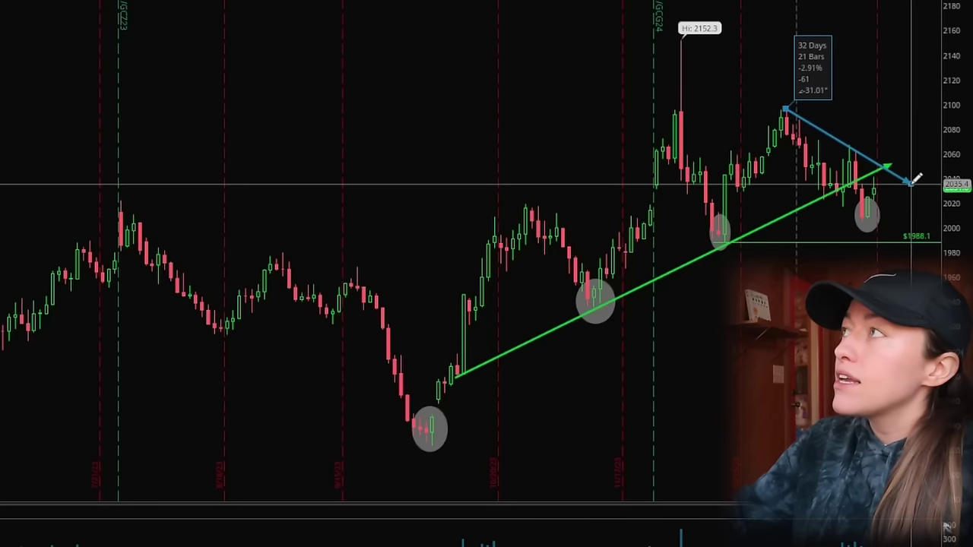
{"action": "left_click", "coordinate": [912, 180]}
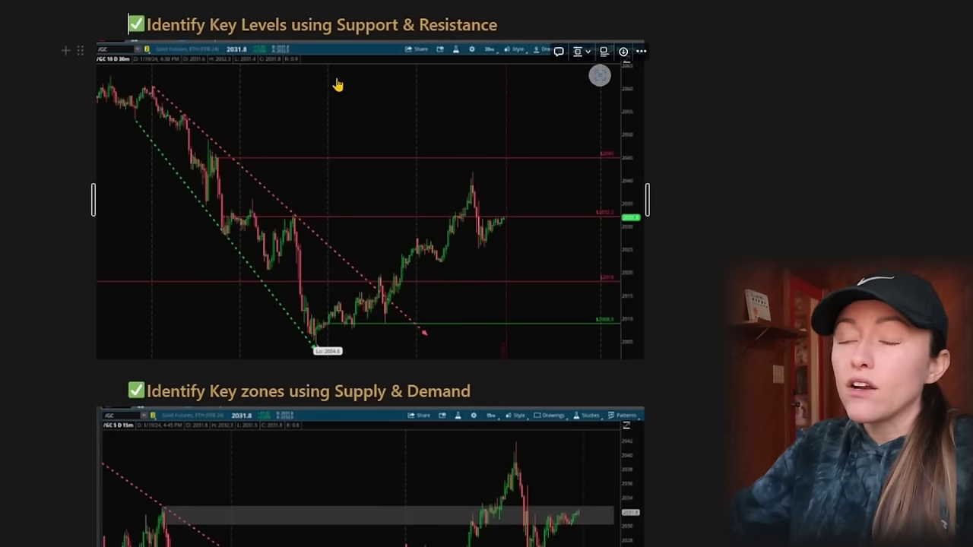
{"action": "scroll", "coordinate": [289, 167], "scroll_direction": "up", "scroll_amount": 4}
{"action": "scroll", "coordinate": [410, 160], "scroll_direction": "down", "scroll_amount": 4}
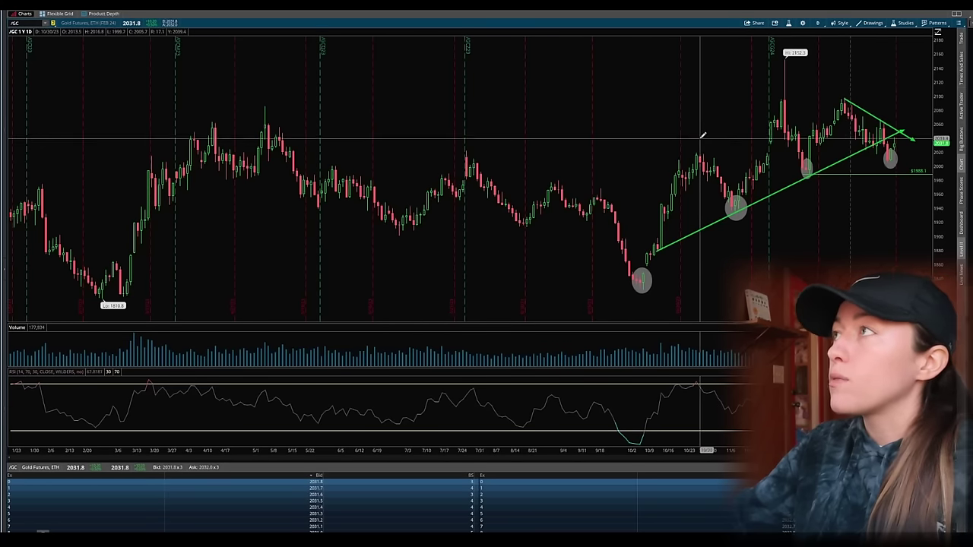
Step: Switch the chart to the 180 D : 4h time frame and place a horizontal price level at about 2008.5, starting at the October 20 high
{"action": "left_click", "coordinate": [817, 23]}
{"action": "left_click", "coordinate": [802, 105]}
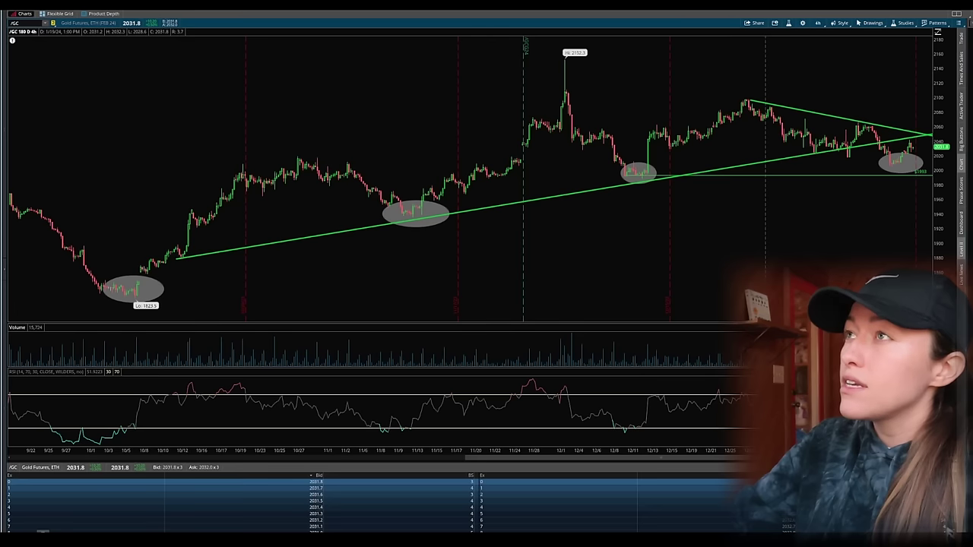
{"action": "left_click", "coordinate": [244, 162]}
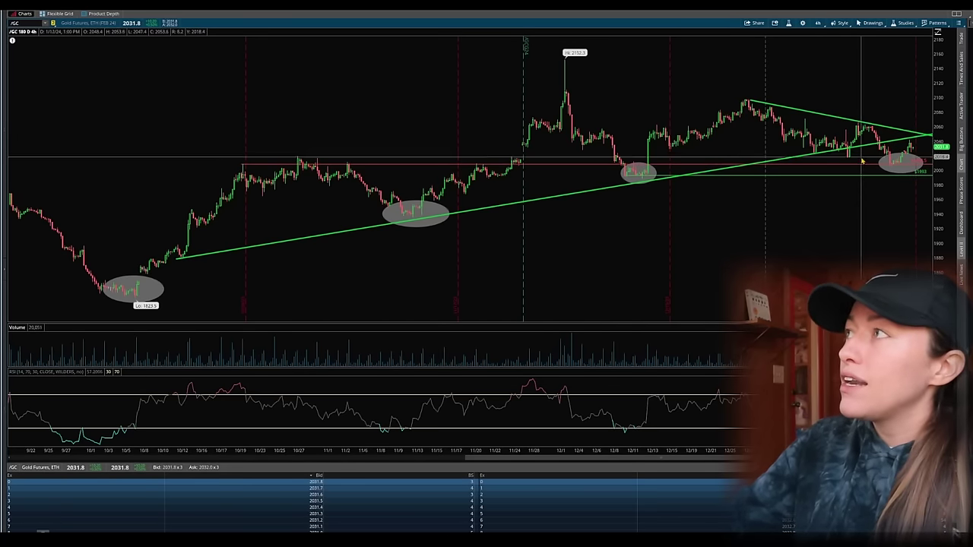
Step: Set the colour of the new price level at 2008.5 to green
{"action": "scroll", "coordinate": [863, 167], "scroll_direction": "down", "scroll_amount": 3}
{"action": "left_click_drag", "start_coordinate": [867, 167], "coordinate": [955, 169]}
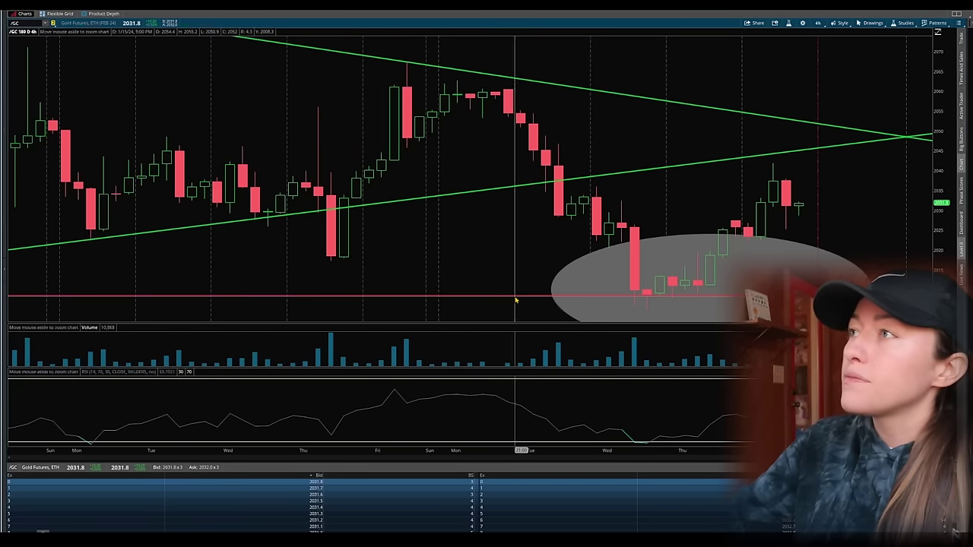
{"action": "double_click", "coordinate": [515, 295]}
{"action": "left_click", "coordinate": [415, 323]}
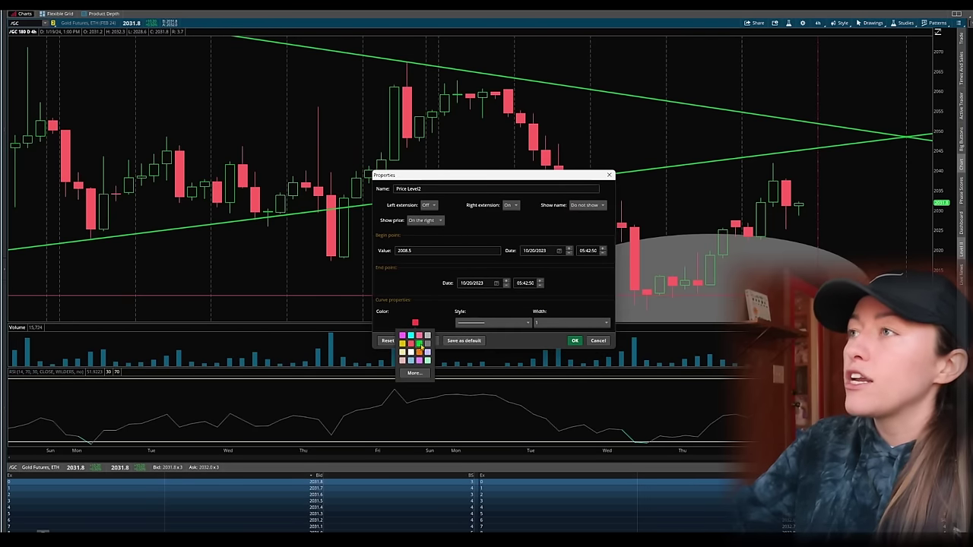
{"action": "left_click", "coordinate": [419, 344]}
{"action": "left_click", "coordinate": [576, 341]}
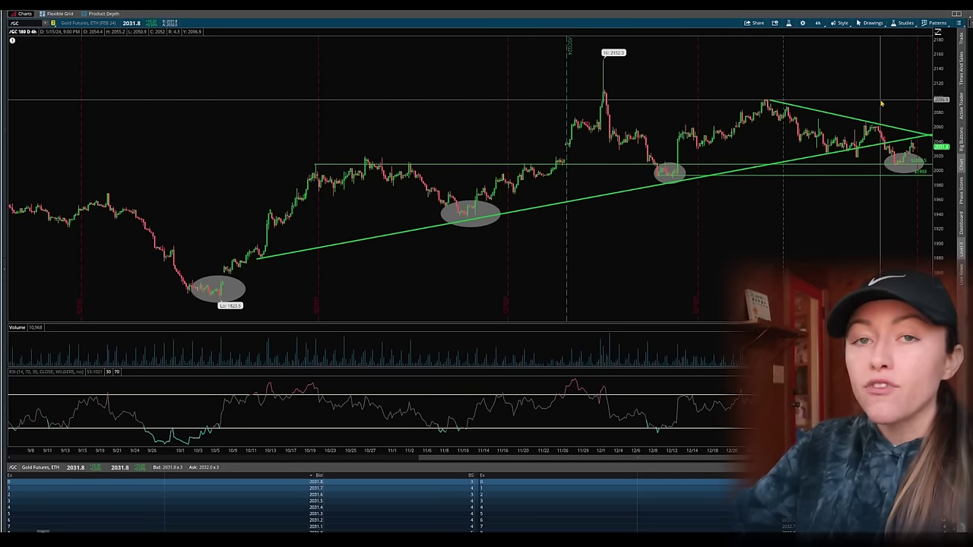
Step: Switch to Discord, examine the enlarged gold chart in the trade-alerts post about a $2039.40 short entry, and return to the trading chart
{"action": "key", "text": "alt+Tab"}
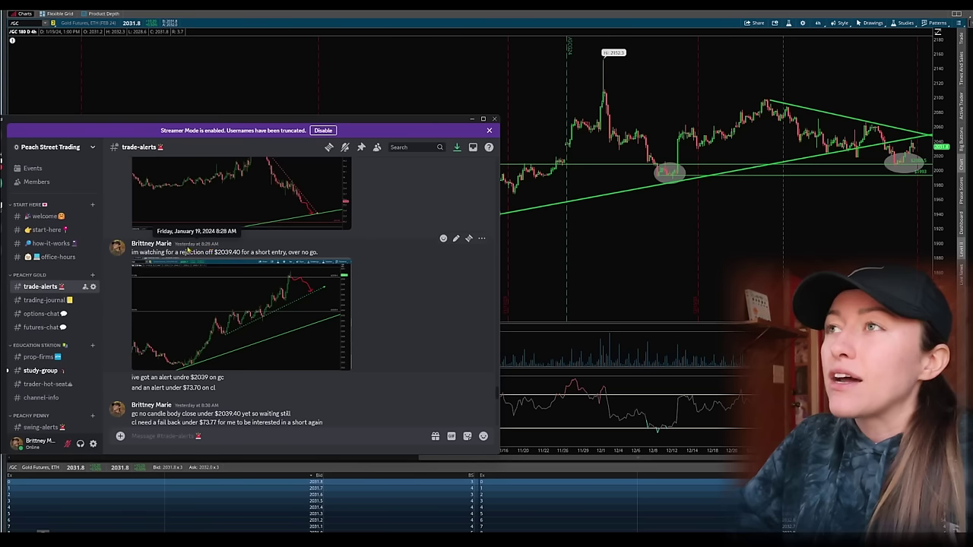
{"action": "left_click", "coordinate": [277, 302]}
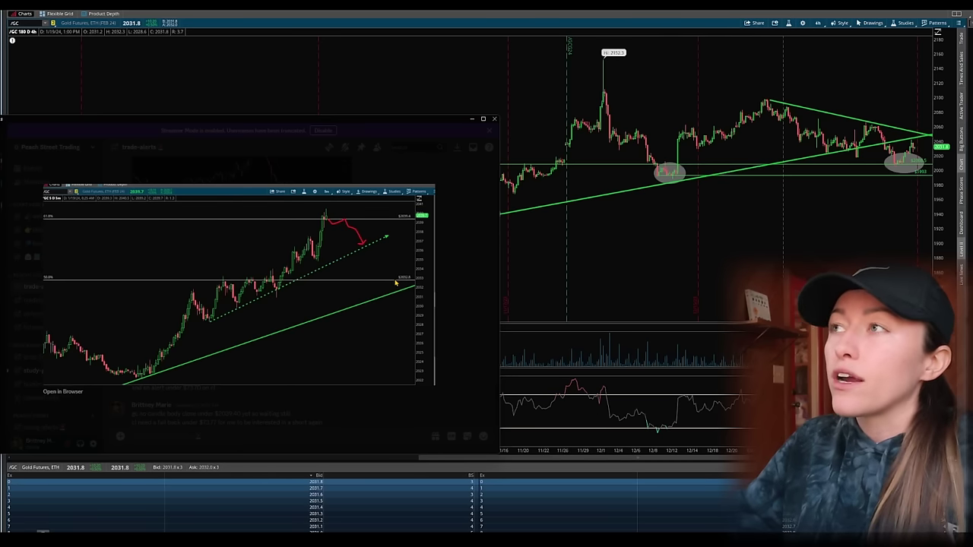
{"action": "left_click", "coordinate": [708, 165]}
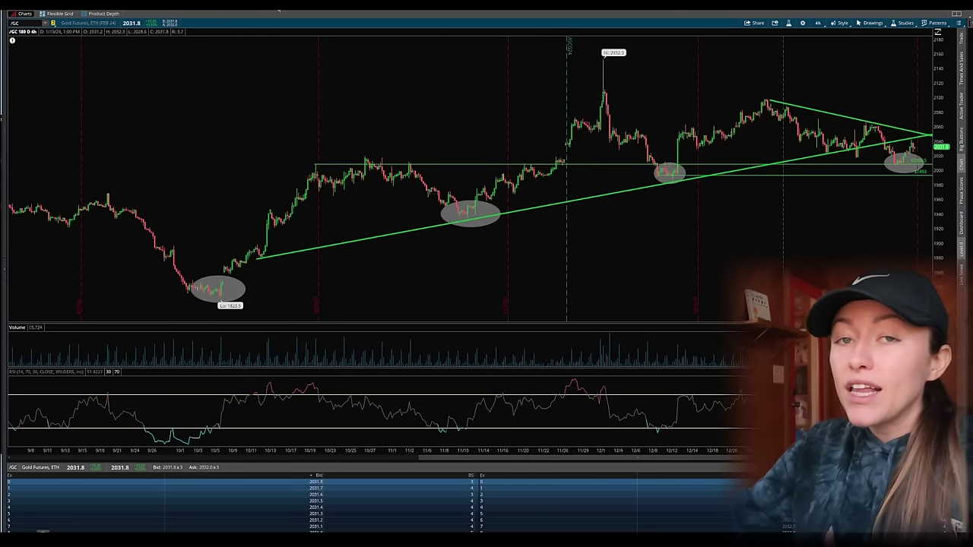
Step: Switch the chart to the 20 D : 1h time frame and draw a descending trendline beneath the three most recent major swing lows
{"action": "left_click", "coordinate": [818, 23]}
{"action": "left_click", "coordinate": [795, 97]}
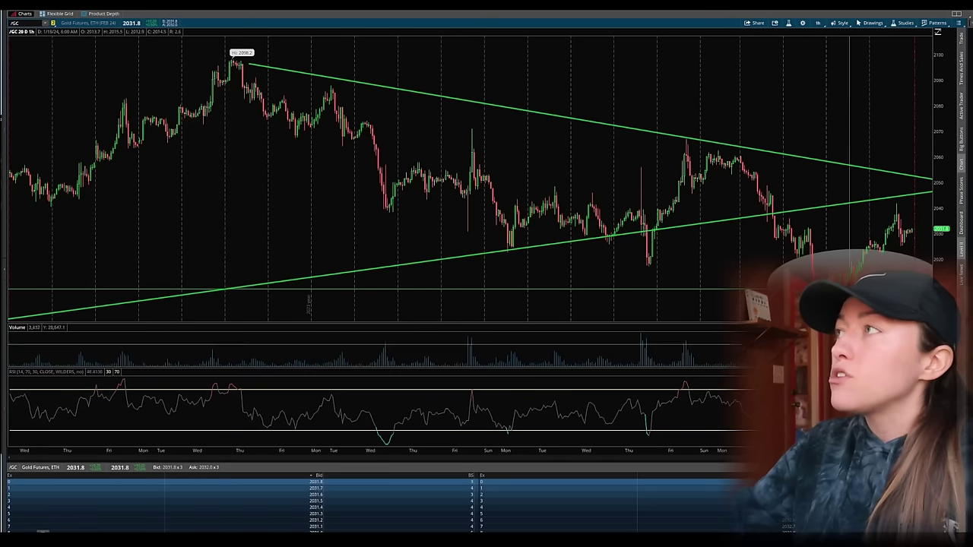
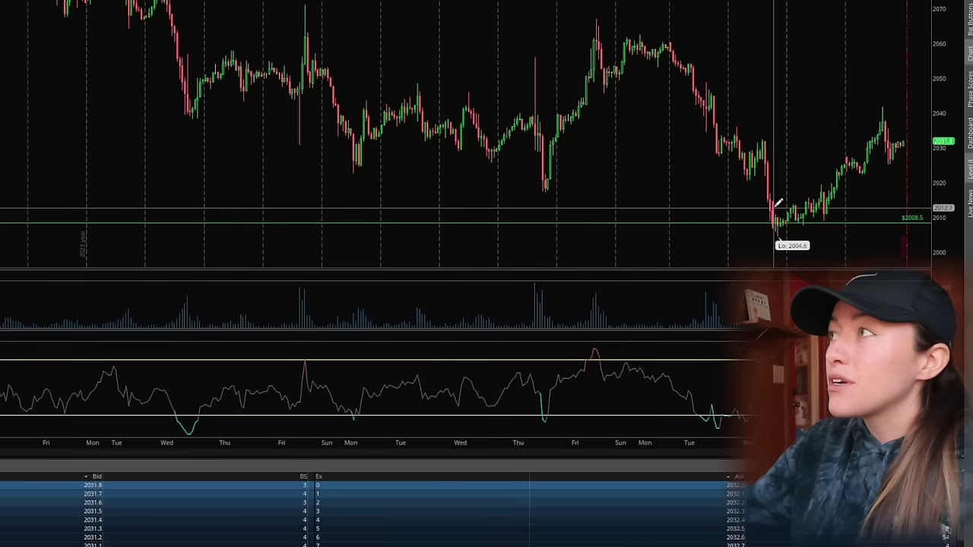
{"action": "left_click", "coordinate": [355, 162]}
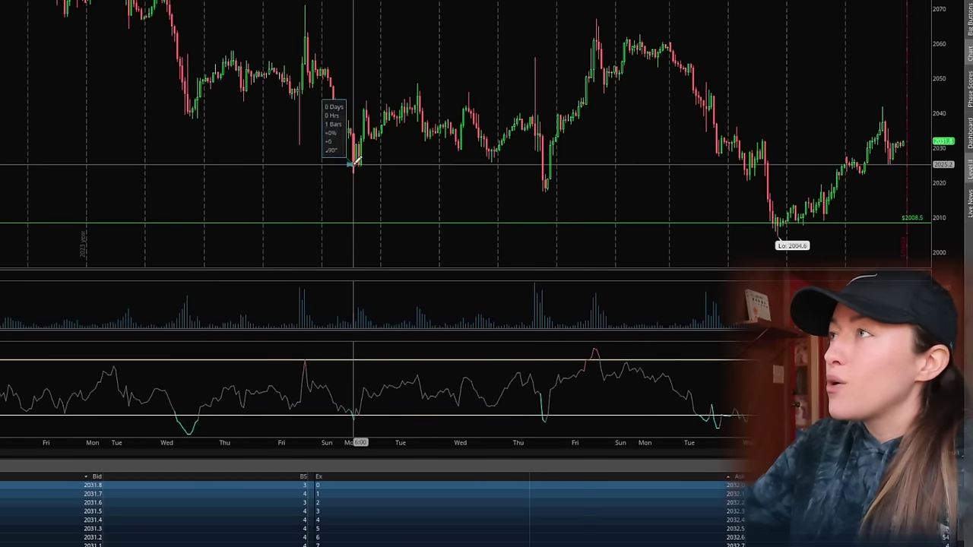
{"action": "left_click", "coordinate": [898, 241]}
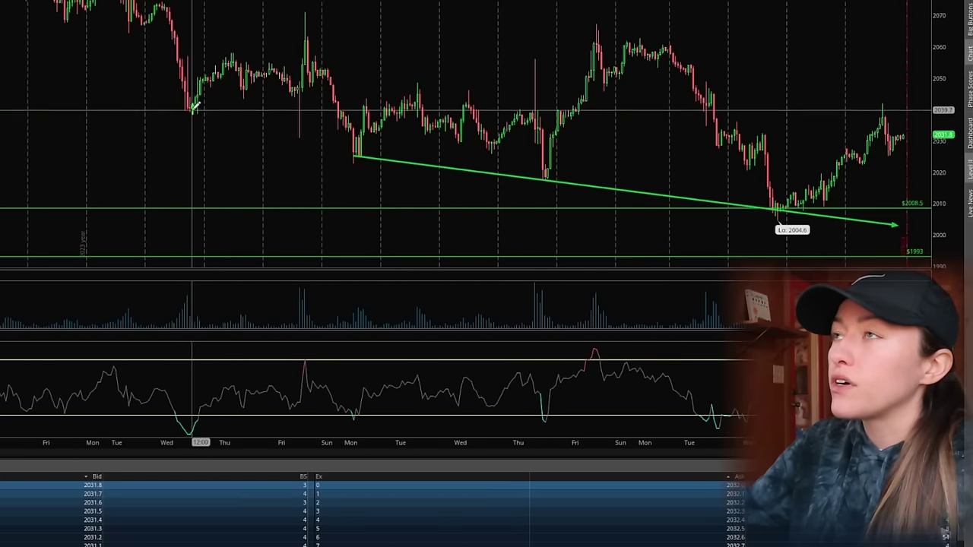
Step: Try a second, steeper descending trendline from the earlier swing low near 2040, and delete it
{"action": "left_click_drag", "start_coordinate": [190, 108], "coordinate": [825, 257]}
{"action": "left_click_drag", "start_coordinate": [941, 25], "coordinate": [941, 17]}
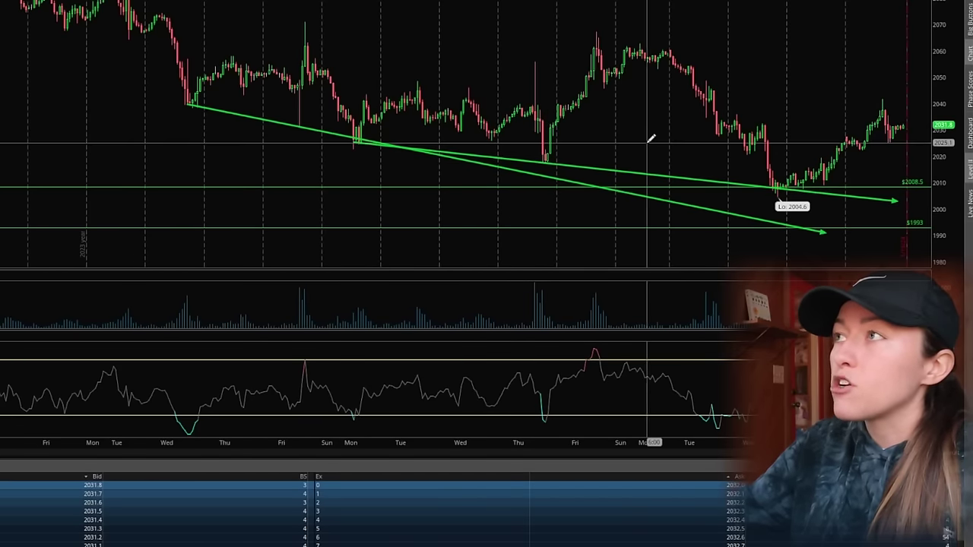
{"action": "key", "text": "Delete"}
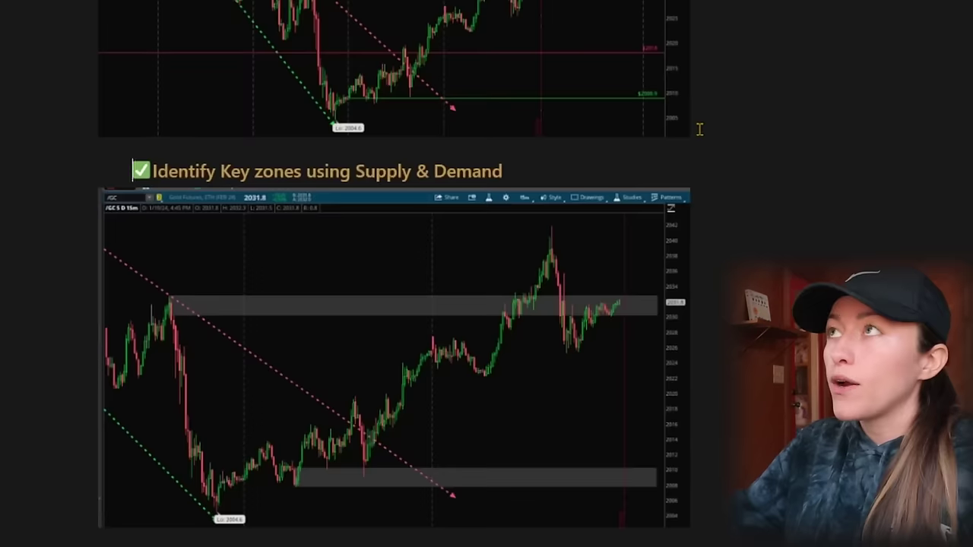
{"action": "scroll", "coordinate": [699, 126], "scroll_direction": "up", "scroll_amount": 4}
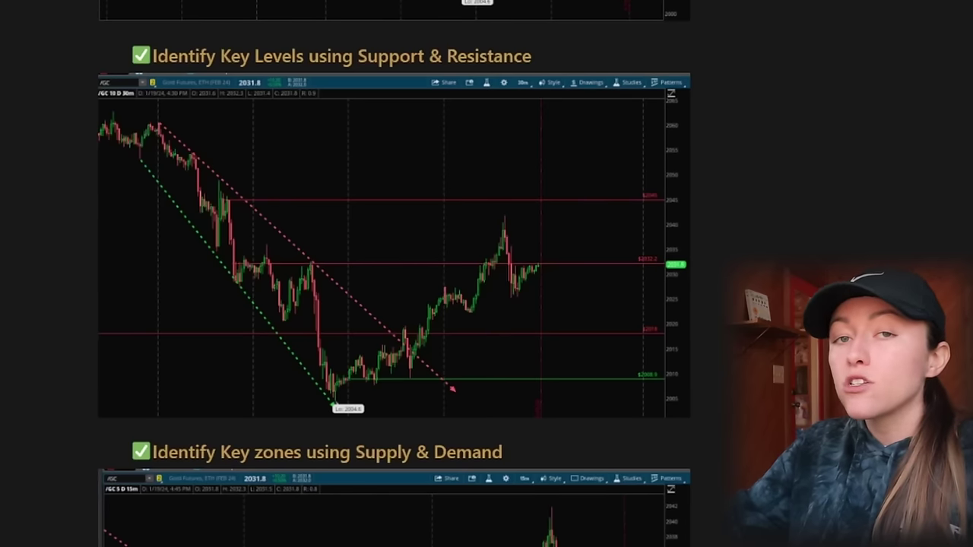
{"action": "scroll", "coordinate": [875, 44], "scroll_direction": "down", "scroll_amount": 2}
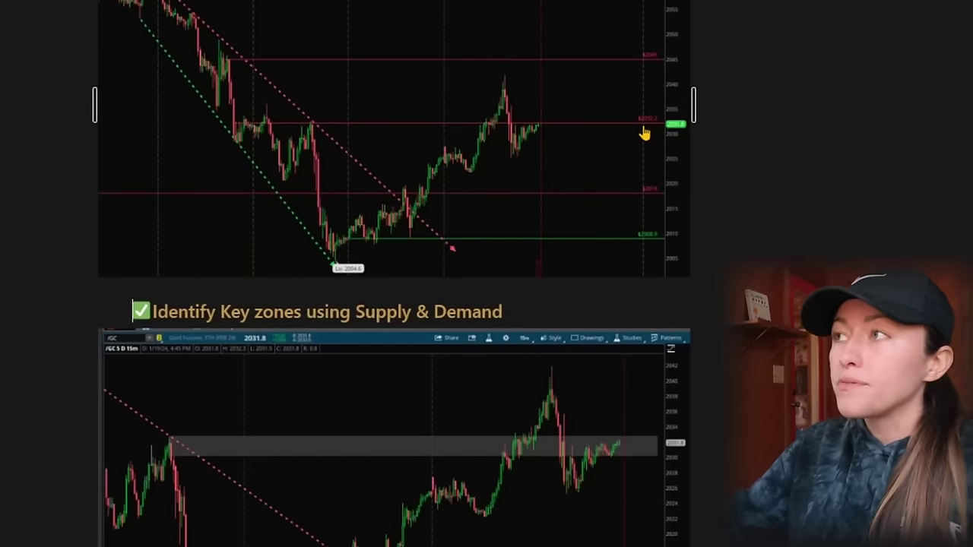
{"action": "scroll", "coordinate": [644, 134], "scroll_direction": "down", "scroll_amount": 2}
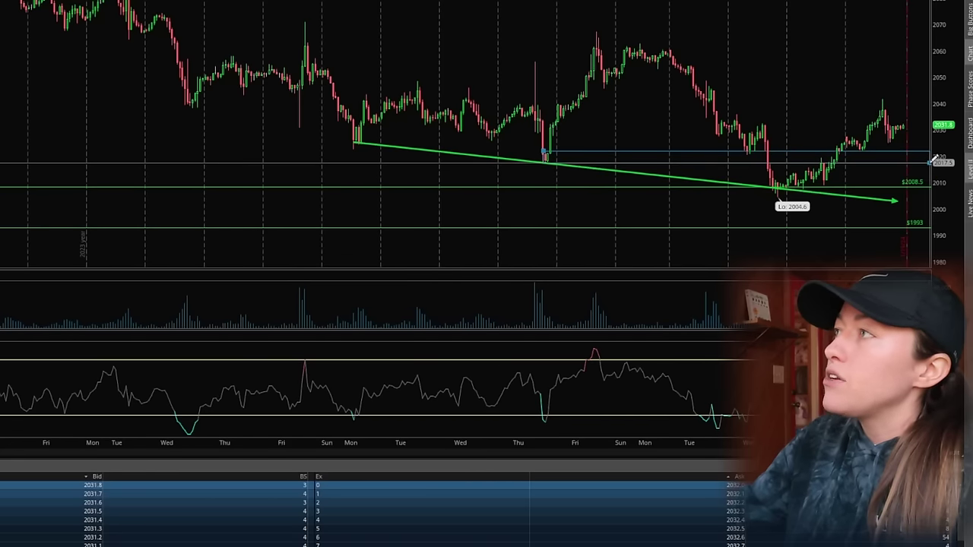
Step: Draw a rectangular zone at the middle swing low on the trendline, reaching down to about 2017.5 and extending past the latest candles
{"action": "left_click", "coordinate": [934, 159]}
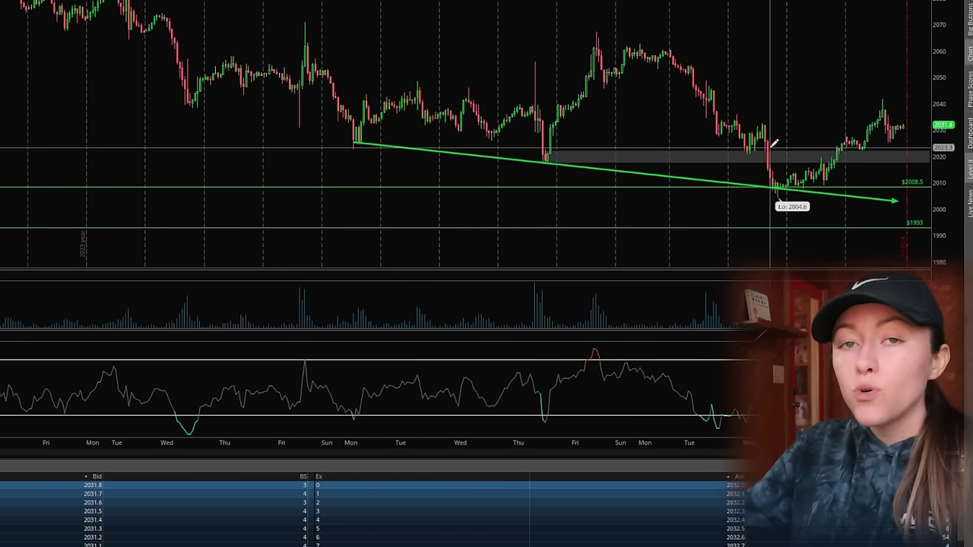
Step: Draw a rectangular zone from about 2032 down to 2027 at the peak before the latest sharp drop, extending past the latest candles
{"action": "left_click_drag", "start_coordinate": [763, 124], "coordinate": [934, 138]}
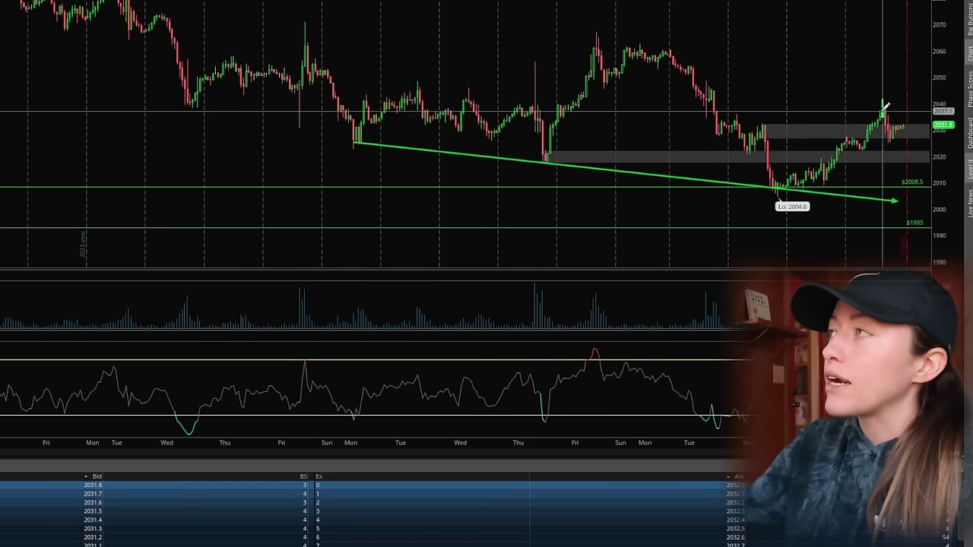
{"action": "left_click", "coordinate": [888, 131]}
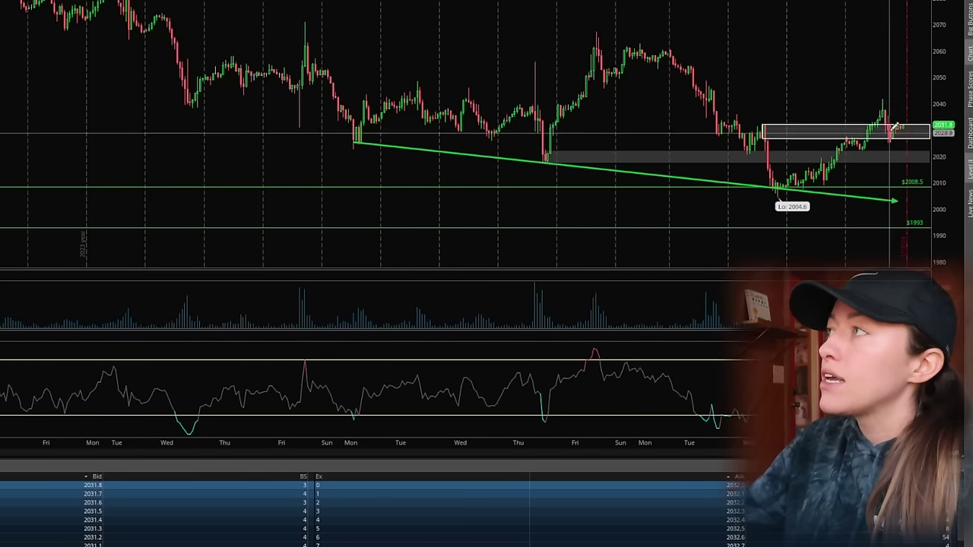
{"action": "left_click", "coordinate": [842, 110]}
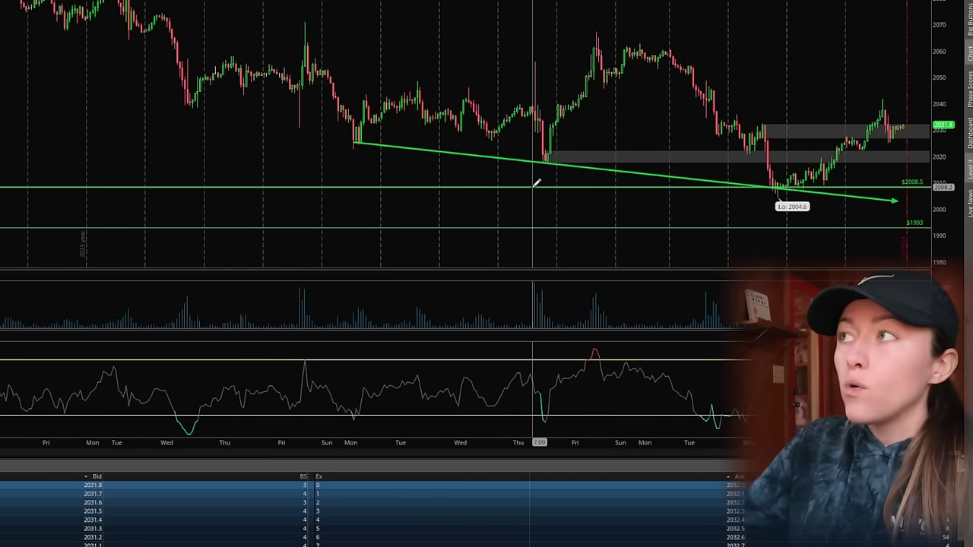
Step: Switch the chart to the 5 D : 15m time frame and mark horizontal resistance levels at $2046.2 and $2032.4
{"action": "left_click", "coordinate": [730, 49]}
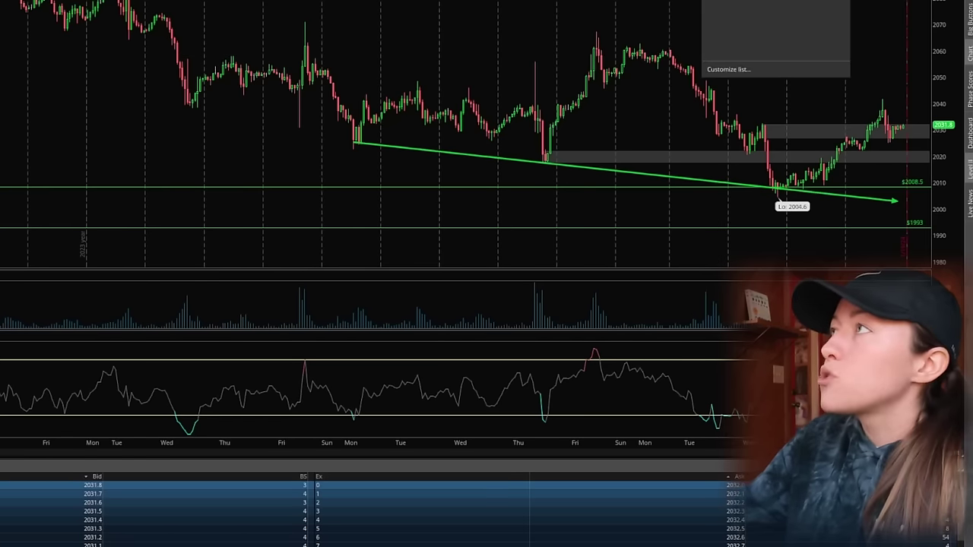
{"action": "left_click", "coordinate": [760, 31]}
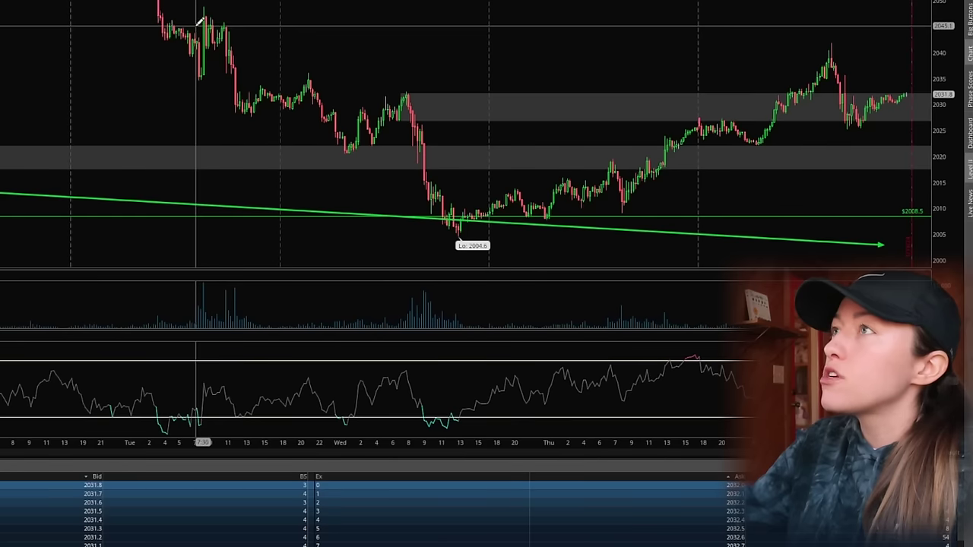
{"action": "left_click", "coordinate": [172, 25]}
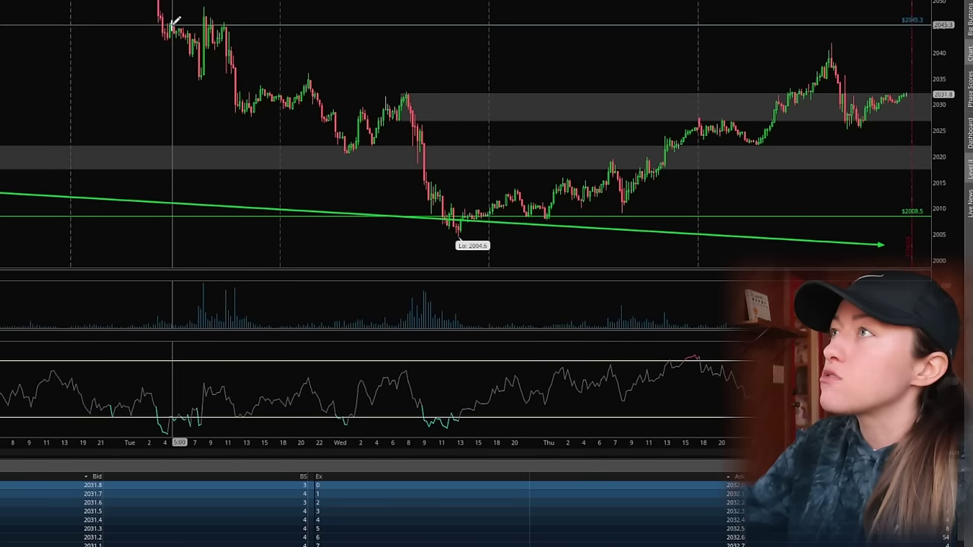
{"action": "mouse_move", "coordinate": [172, 25]}
{"action": "left_mouse_down"}
{"action": "mouse_move", "coordinate": [262, 72]}
{"action": "mouse_move", "coordinate": [172, 15]}
{"action": "left_mouse_up"}
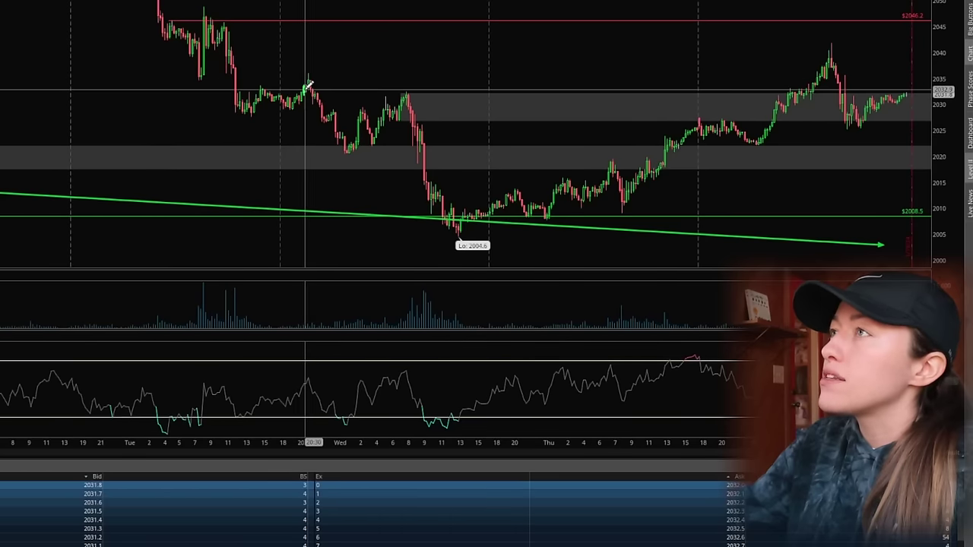
{"action": "left_click", "coordinate": [313, 92]}
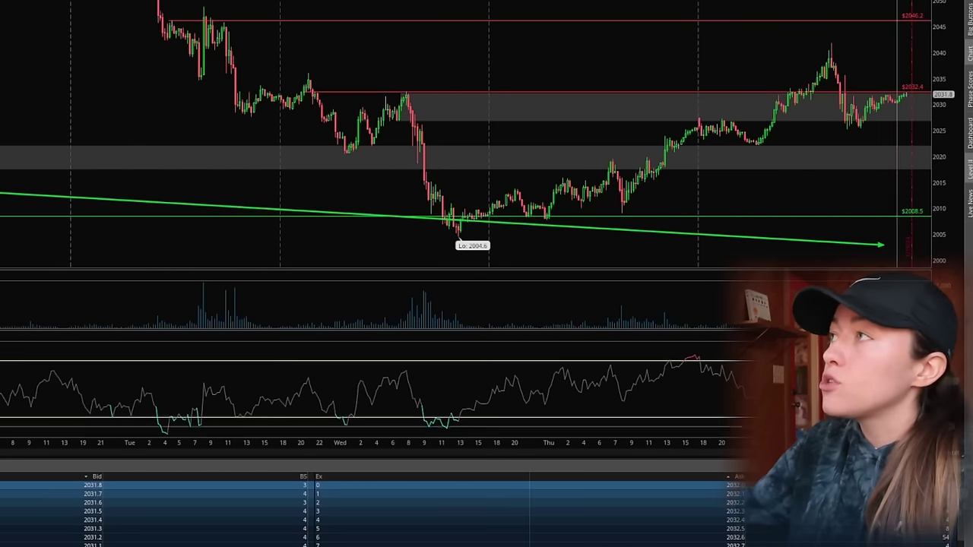
Step: Replace the descending trendline with two ascending ones, from the 2004.6 low and, more steeply, from the swing low near 2010
{"action": "left_click", "coordinate": [898, 255]}
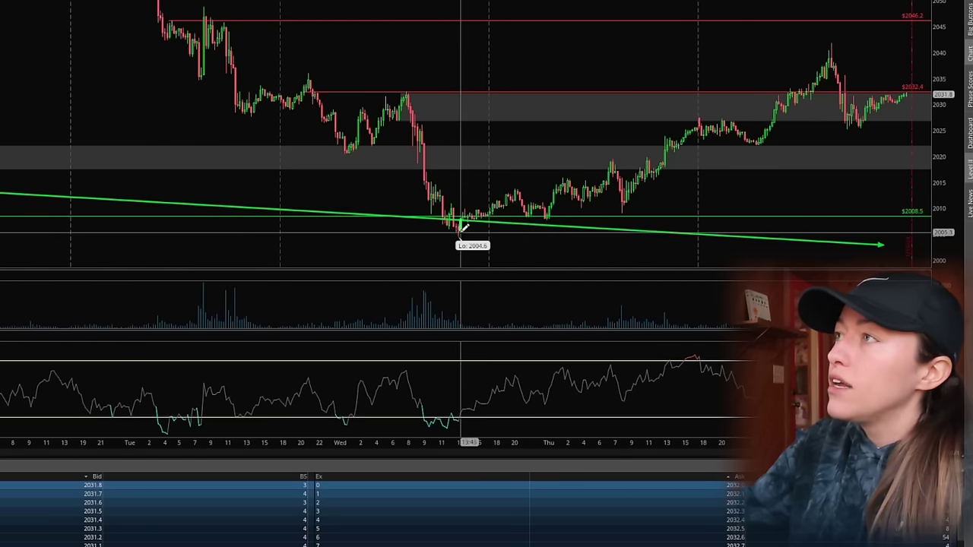
{"action": "right_click", "coordinate": [647, 232]}
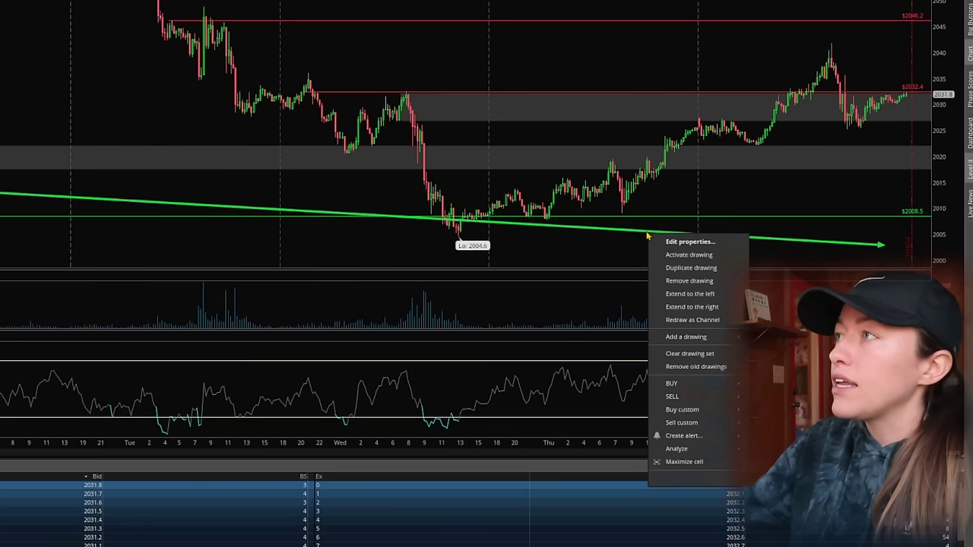
{"action": "left_click", "coordinate": [678, 280]}
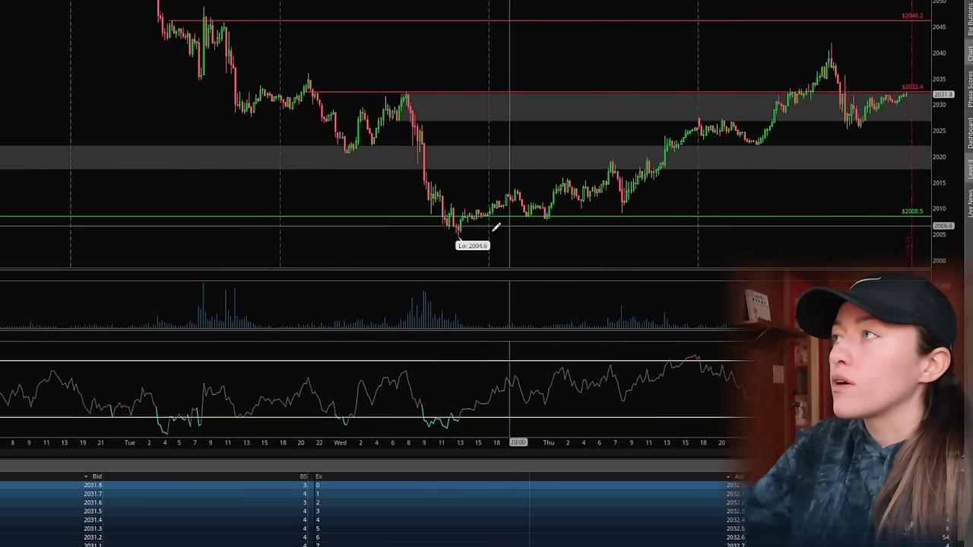
{"action": "left_click_drag", "start_coordinate": [456, 230], "coordinate": [933, 163]}
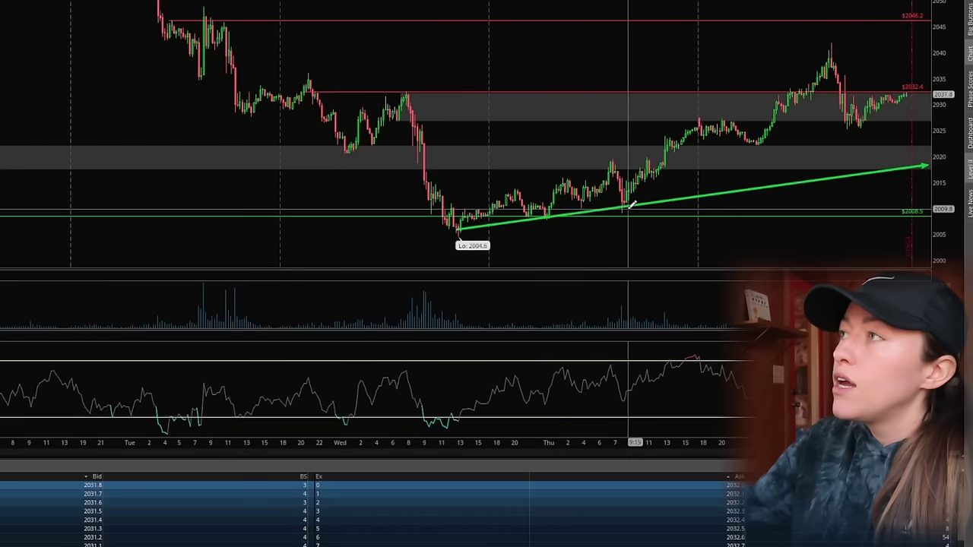
{"action": "mouse_move", "coordinate": [625, 205]}
{"action": "left_mouse_down"}
{"action": "mouse_move", "coordinate": [763, 157]}
{"action": "mouse_move", "coordinate": [915, 69]}
{"action": "left_mouse_up"}
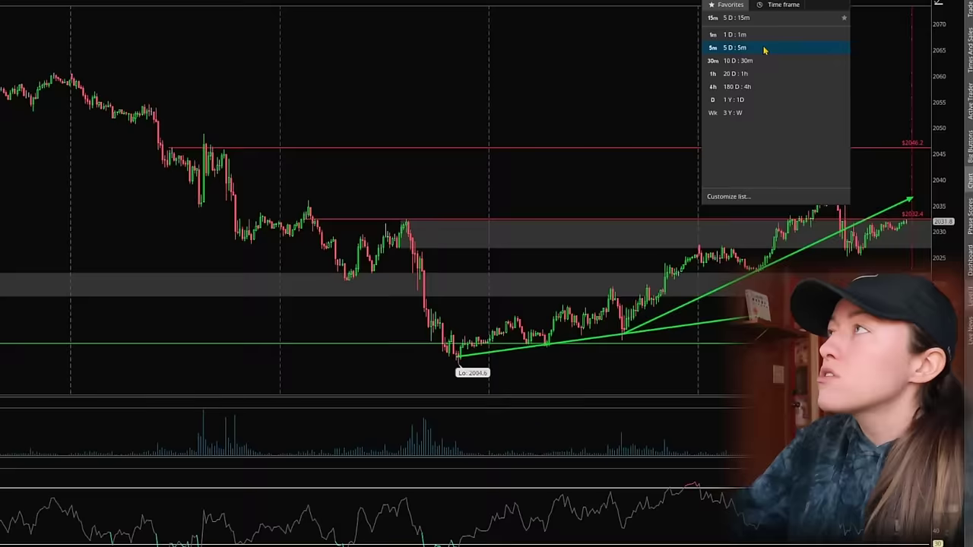
Step: Switch the chart to the 5 D : 5m time frame and remove both rectangular zones
{"action": "left_click", "coordinate": [765, 46]}
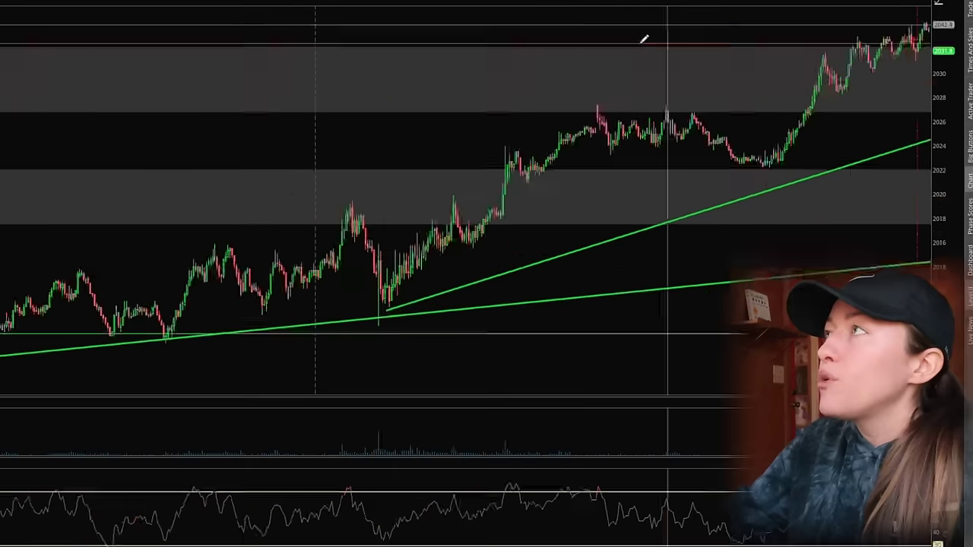
{"action": "right_click", "coordinate": [642, 157]}
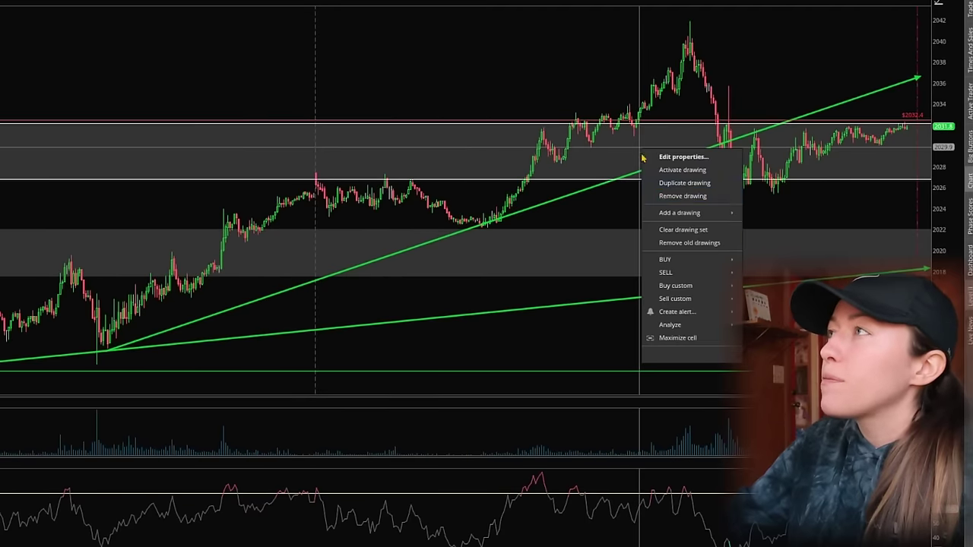
{"action": "left_click", "coordinate": [684, 196]}
{"action": "right_click", "coordinate": [652, 254]}
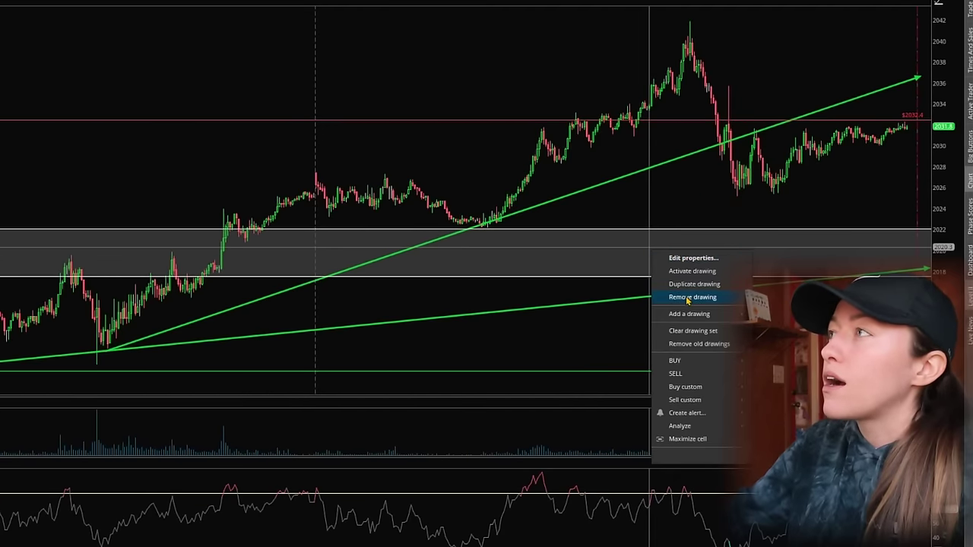
{"action": "left_click", "coordinate": [677, 296]}
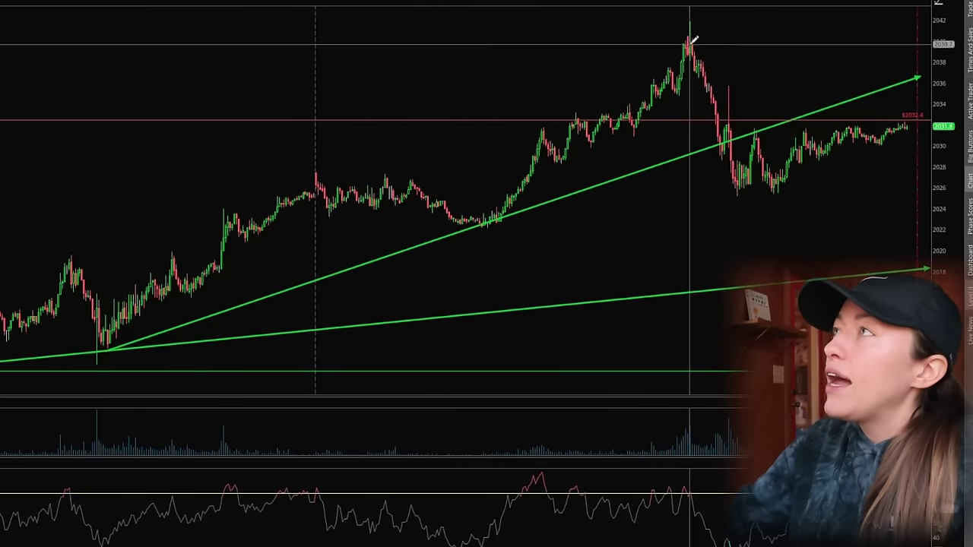
Step: Mark horizontal levels at $2039.4 and $2033 and draw a steeper ascending trendline beneath the lows of the rally into the peak
{"action": "scroll", "coordinate": [686, 34], "scroll_direction": "up", "scroll_amount": 3}
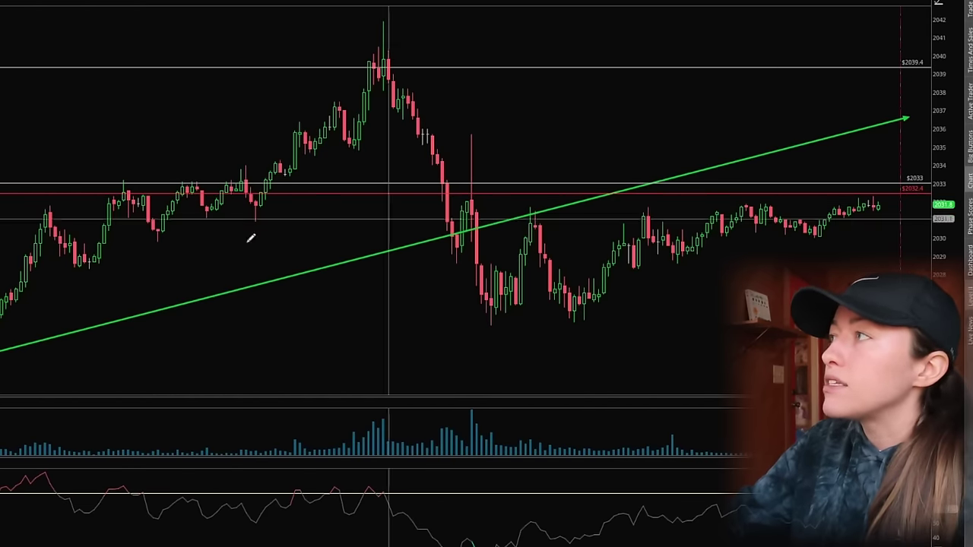
{"action": "left_click_drag", "start_coordinate": [11, 341], "coordinate": [519, 60]}
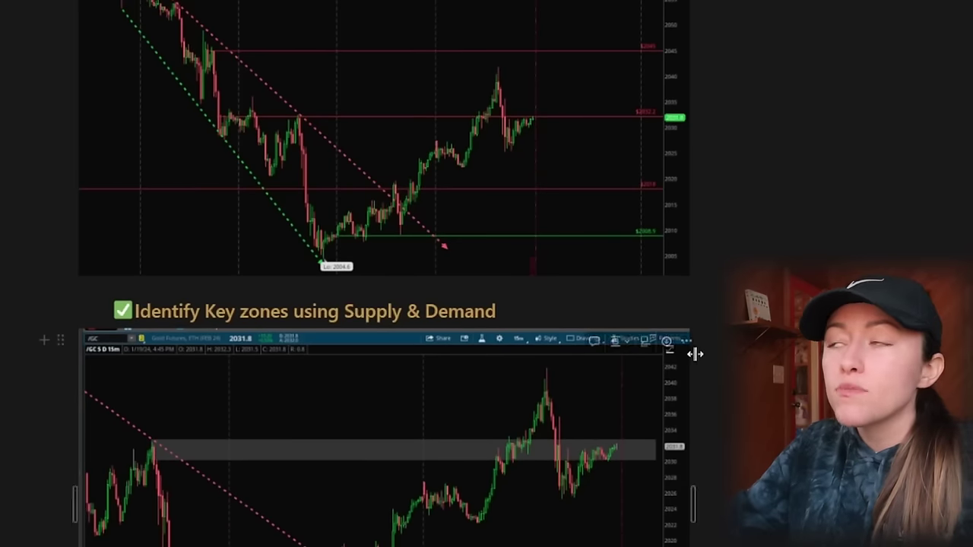
Step: Review the notes page's example charts for supply and demand zones and for the RSI and VWAP indicators
{"action": "scroll", "coordinate": [693, 350], "scroll_direction": "down", "scroll_amount": 3}
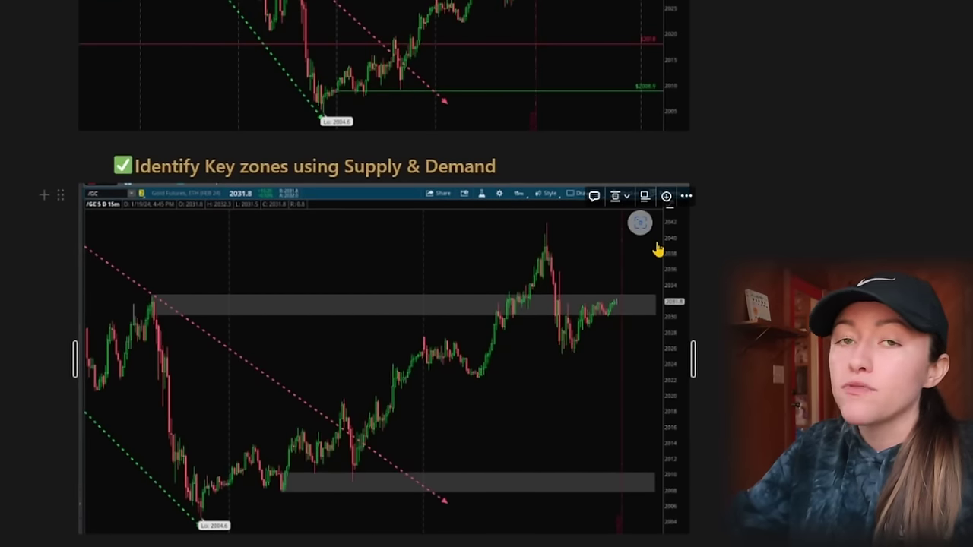
{"action": "scroll", "coordinate": [488, 281], "scroll_direction": "down", "scroll_amount": 3}
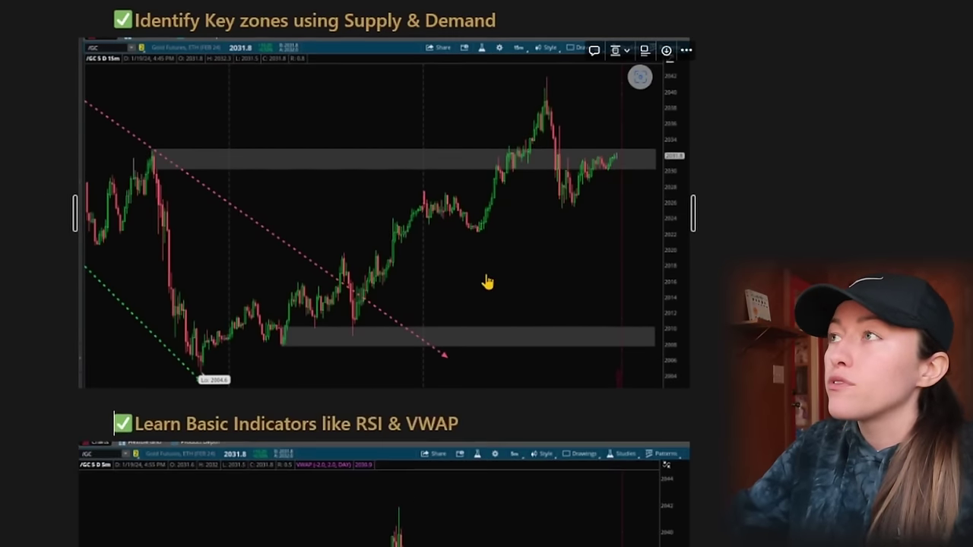
{"action": "scroll", "coordinate": [702, 120], "scroll_direction": "down", "scroll_amount": 3}
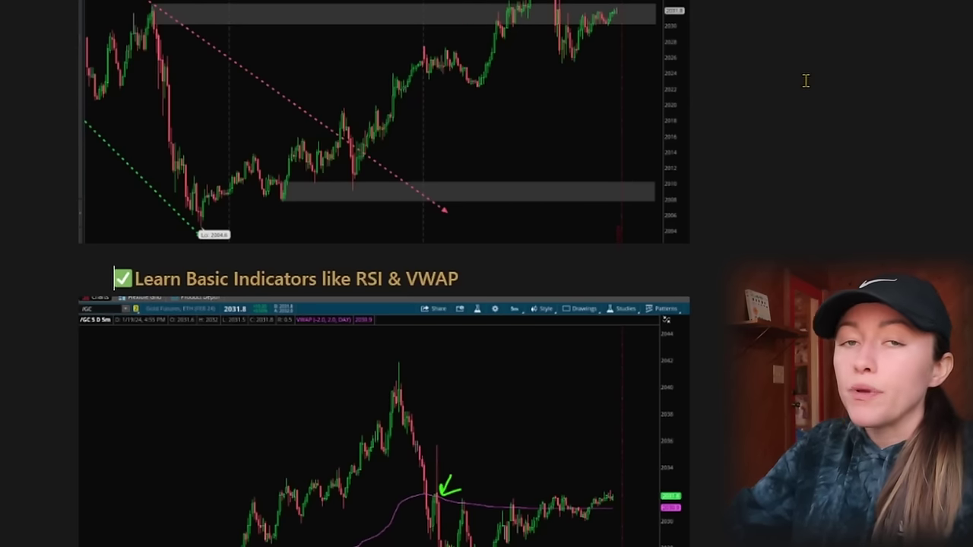
{"action": "scroll", "coordinate": [806, 81], "scroll_direction": "down", "scroll_amount": 5}
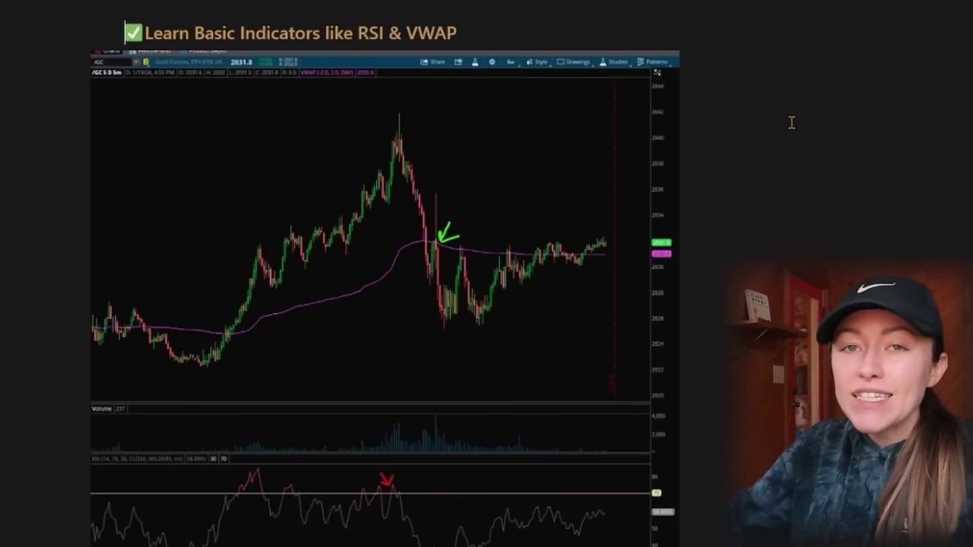
Step: Return to the 5-minute gold chart and clear all trendlines and price levels from it
{"action": "mouse_move", "coordinate": [652, 159]}
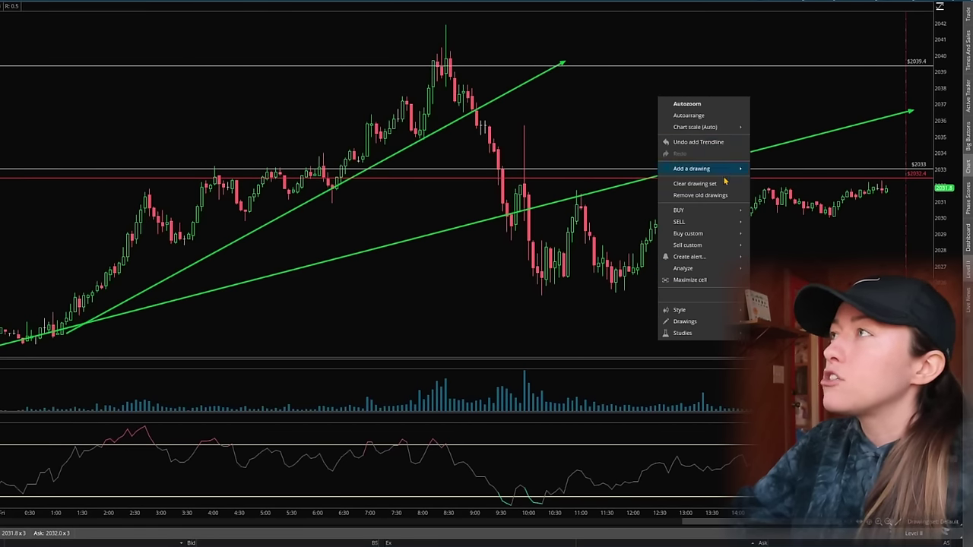
{"action": "key", "text": "Escape"}
{"action": "left_click", "coordinate": [435, 1]}
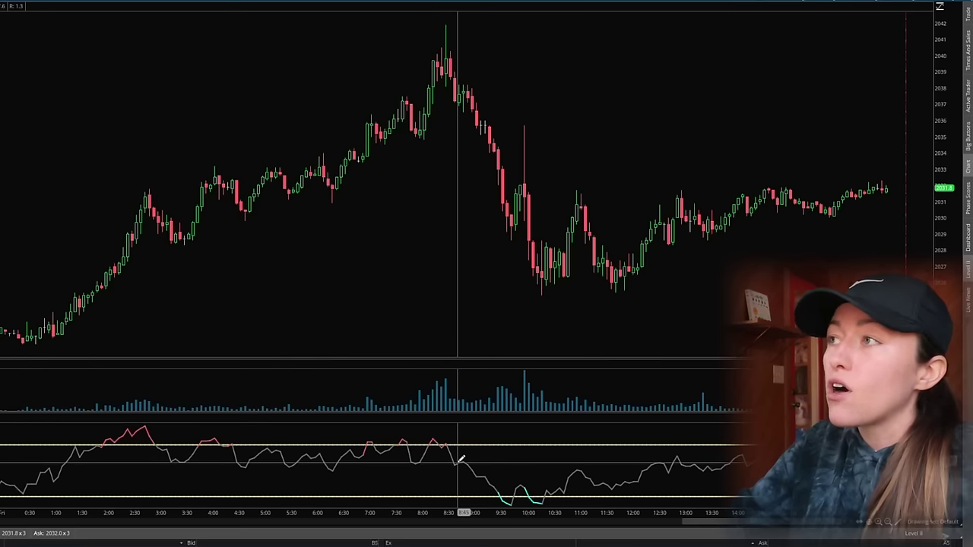
Step: Search the chart studies for "rsi" and close the studies editor without adding another indicator
{"action": "left_click", "coordinate": [761, 3]}
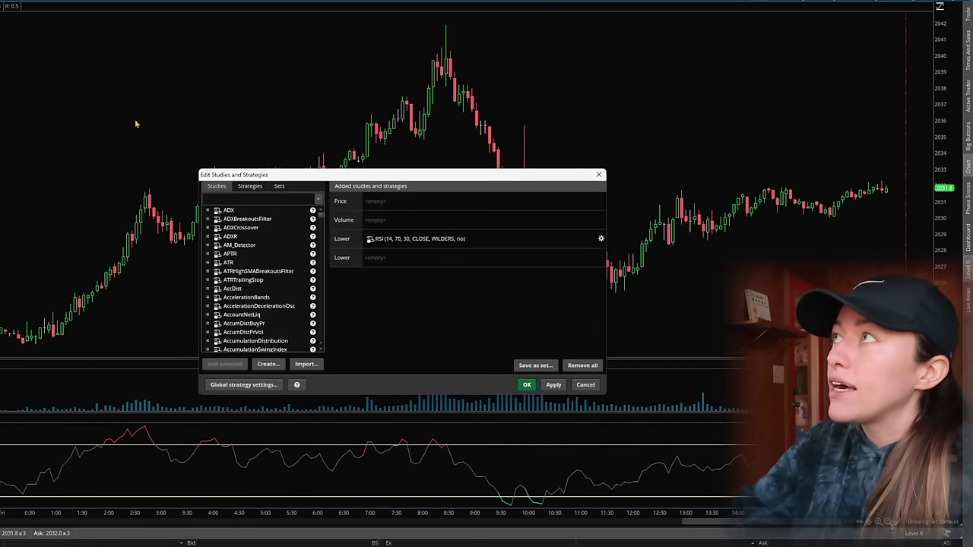
{"action": "left_click", "coordinate": [275, 198]}
{"action": "type", "text": "rsi"}
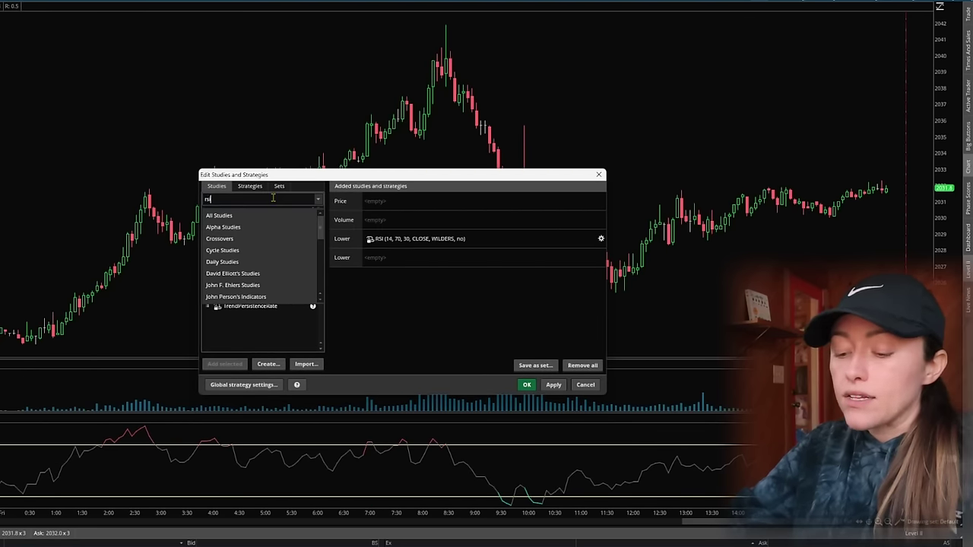
{"action": "left_click", "coordinate": [274, 328]}
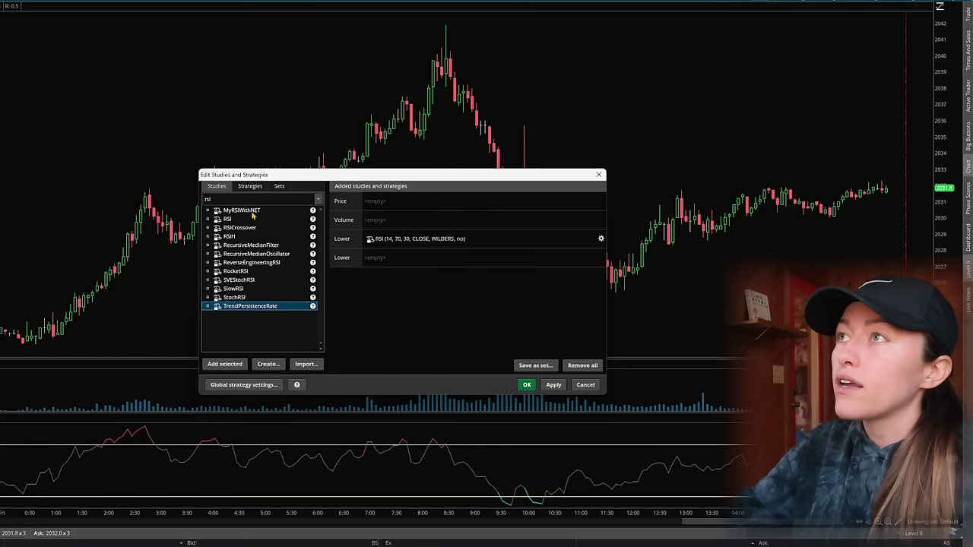
{"action": "left_click", "coordinate": [599, 176]}
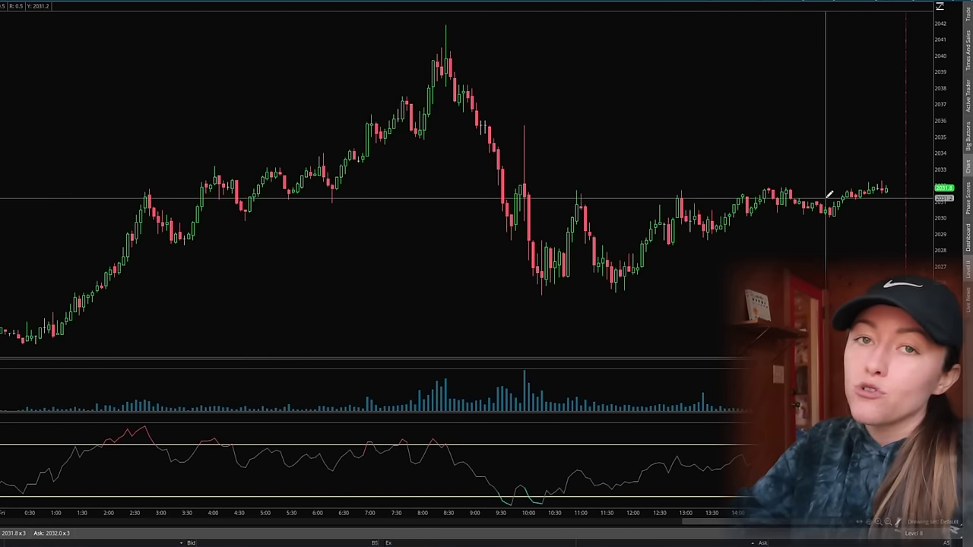
Step: Search the chart studies for "vwap" and add the VWAP study to the price chart
{"action": "key", "text": "ctrl+e"}
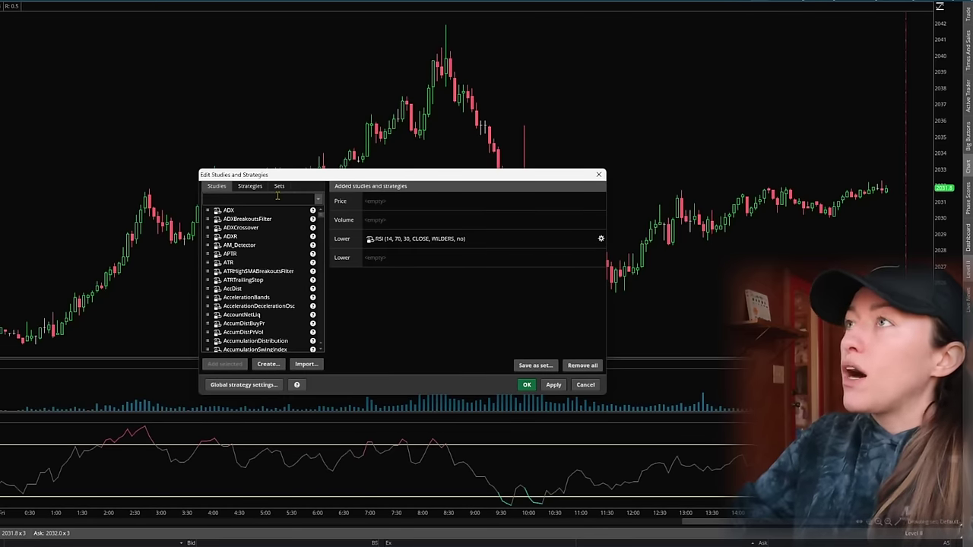
{"action": "type", "text": "vwap"}
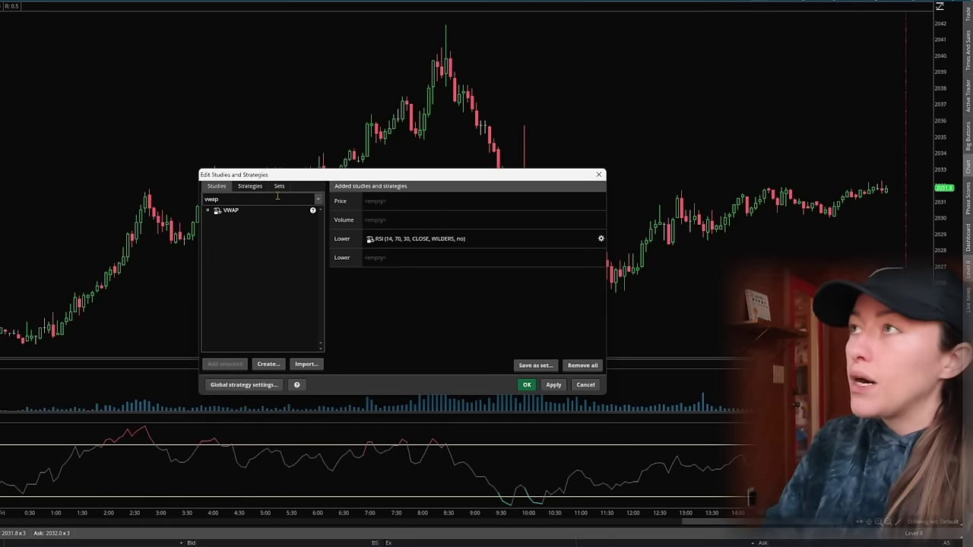
{"action": "double_click", "coordinate": [230, 210]}
Step: Customize the VWAP study by turning off the plot, bubble and title of its LowerBand
{"action": "left_click", "coordinate": [601, 200]}
{"action": "left_click", "coordinate": [324, 271]}
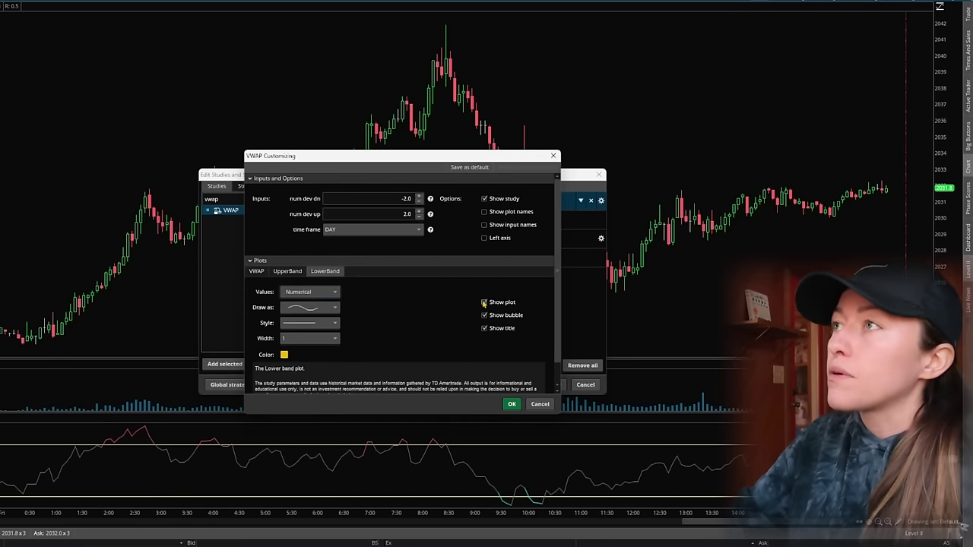
{"action": "left_click", "coordinate": [484, 303]}
{"action": "left_click", "coordinate": [484, 314]}
{"action": "left_click", "coordinate": [485, 328]}
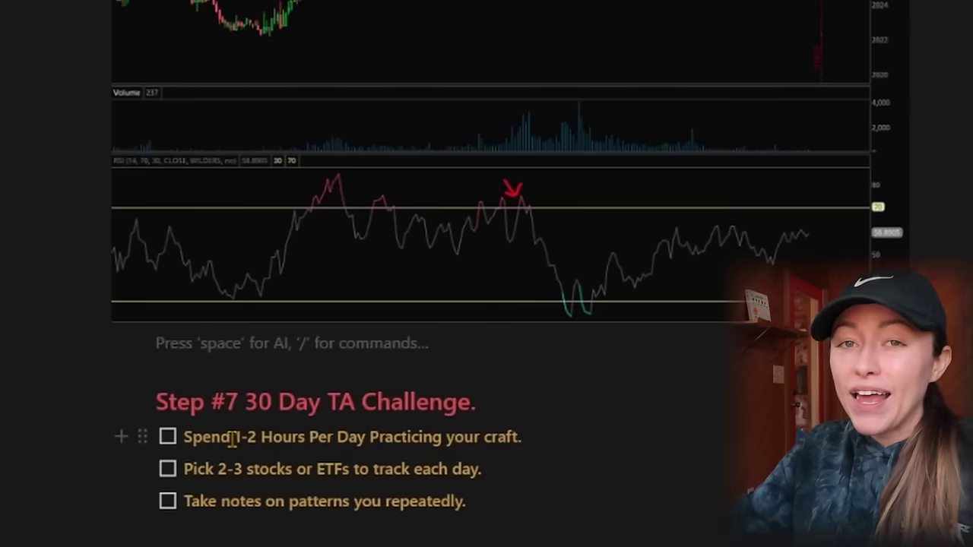
Step: In the notes' 30 Day TA Challenge, check off the first two tasks and insert "see" before "repeatedly" in the third
{"action": "left_click", "coordinate": [167, 437]}
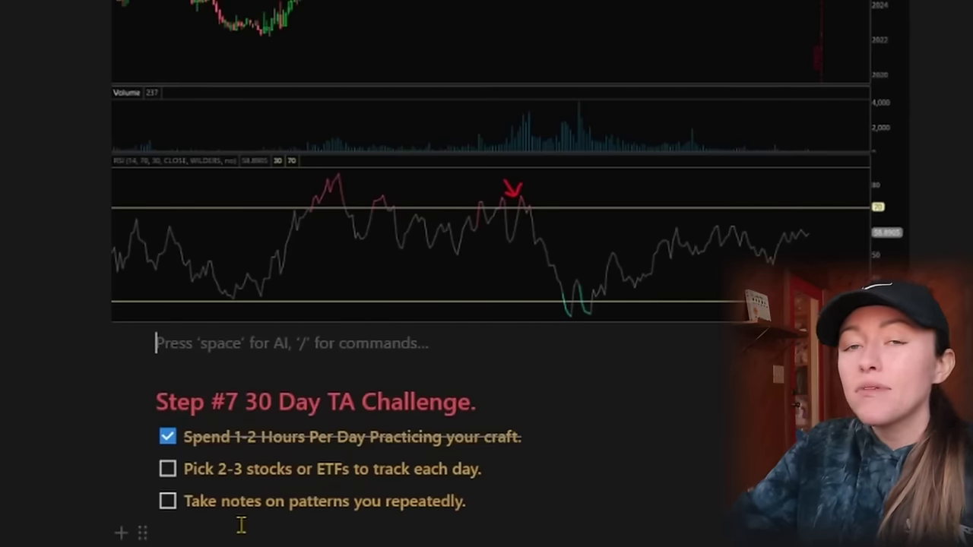
{"action": "left_click", "coordinate": [167, 470]}
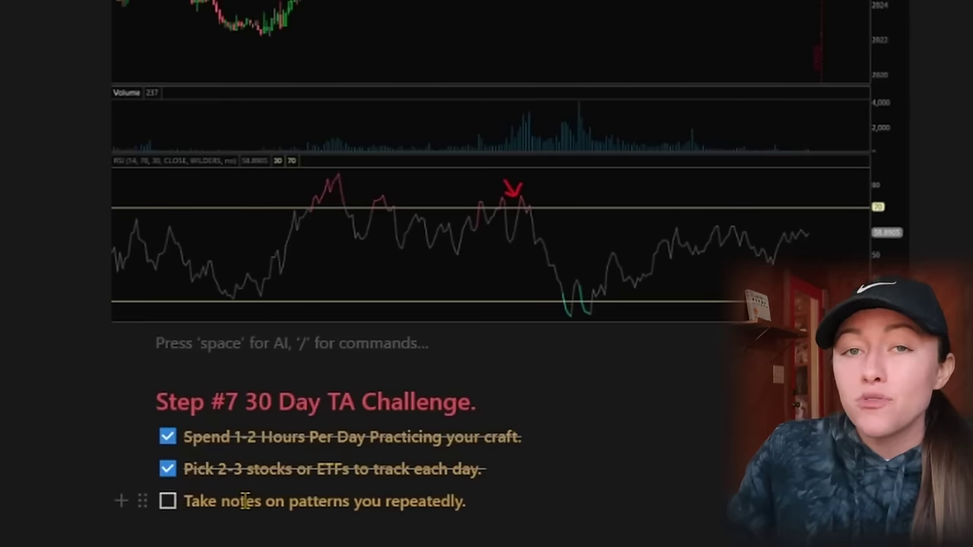
{"action": "left_click", "coordinate": [381, 499]}
{"action": "type", "text": "see"}
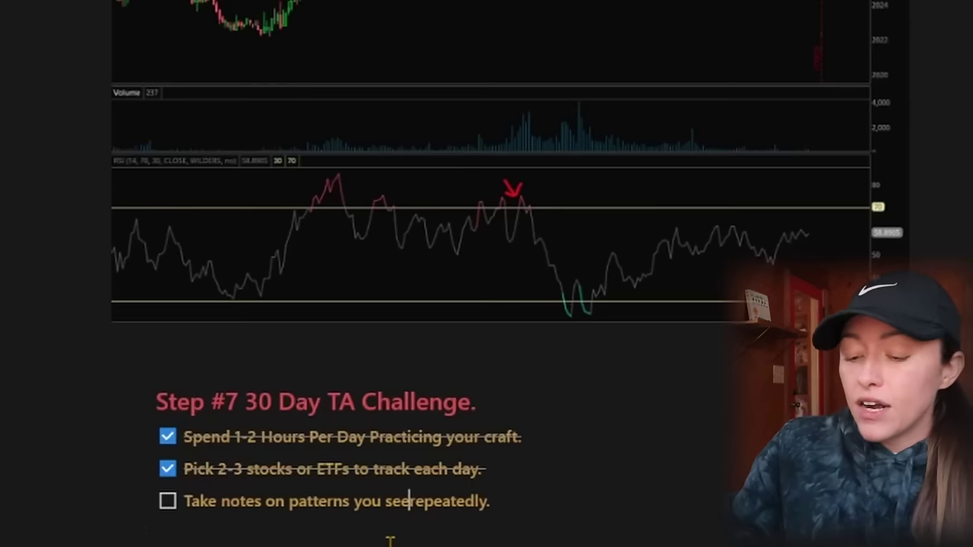